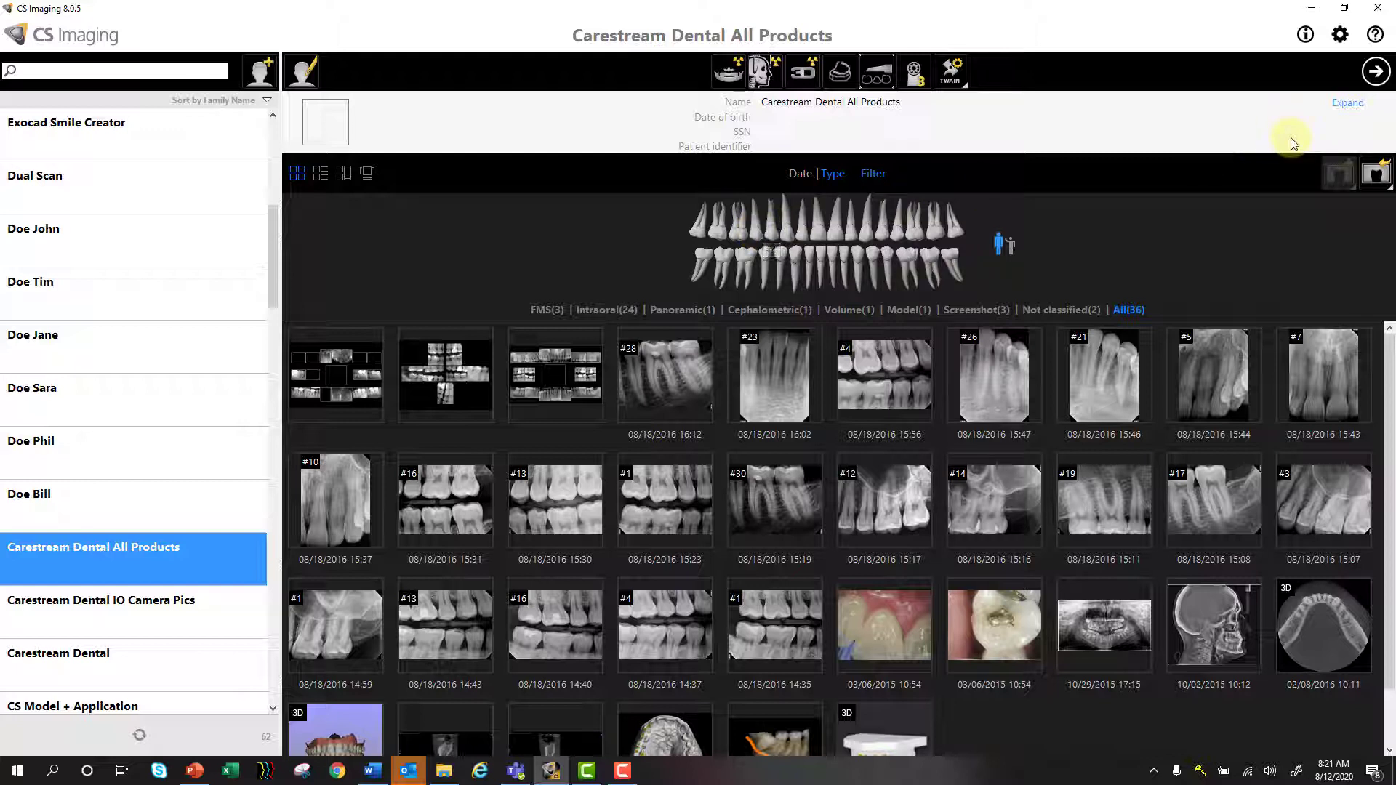
- Open Preferences at the Imaging page showing overlay, tooth numbering and default program settings
click(1340, 37)
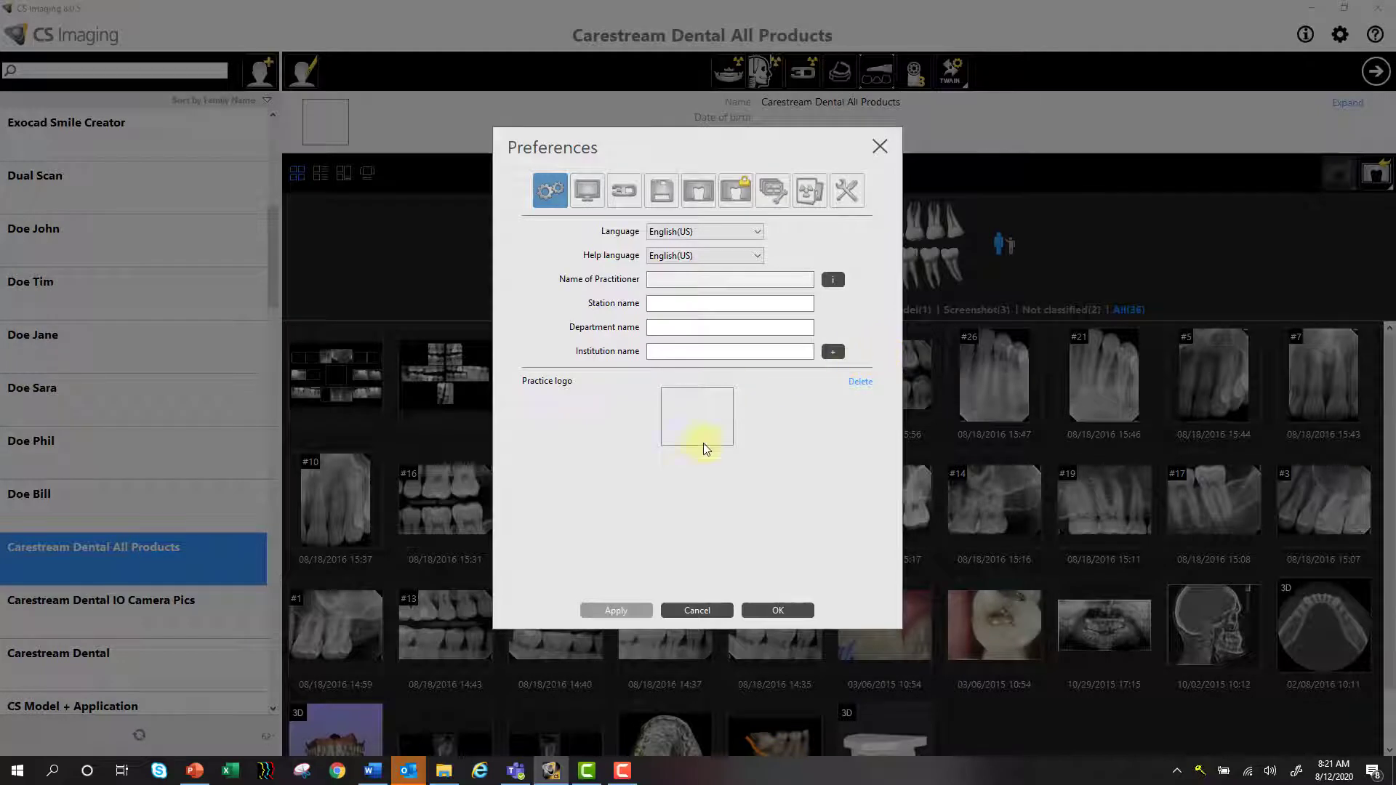
click(586, 195)
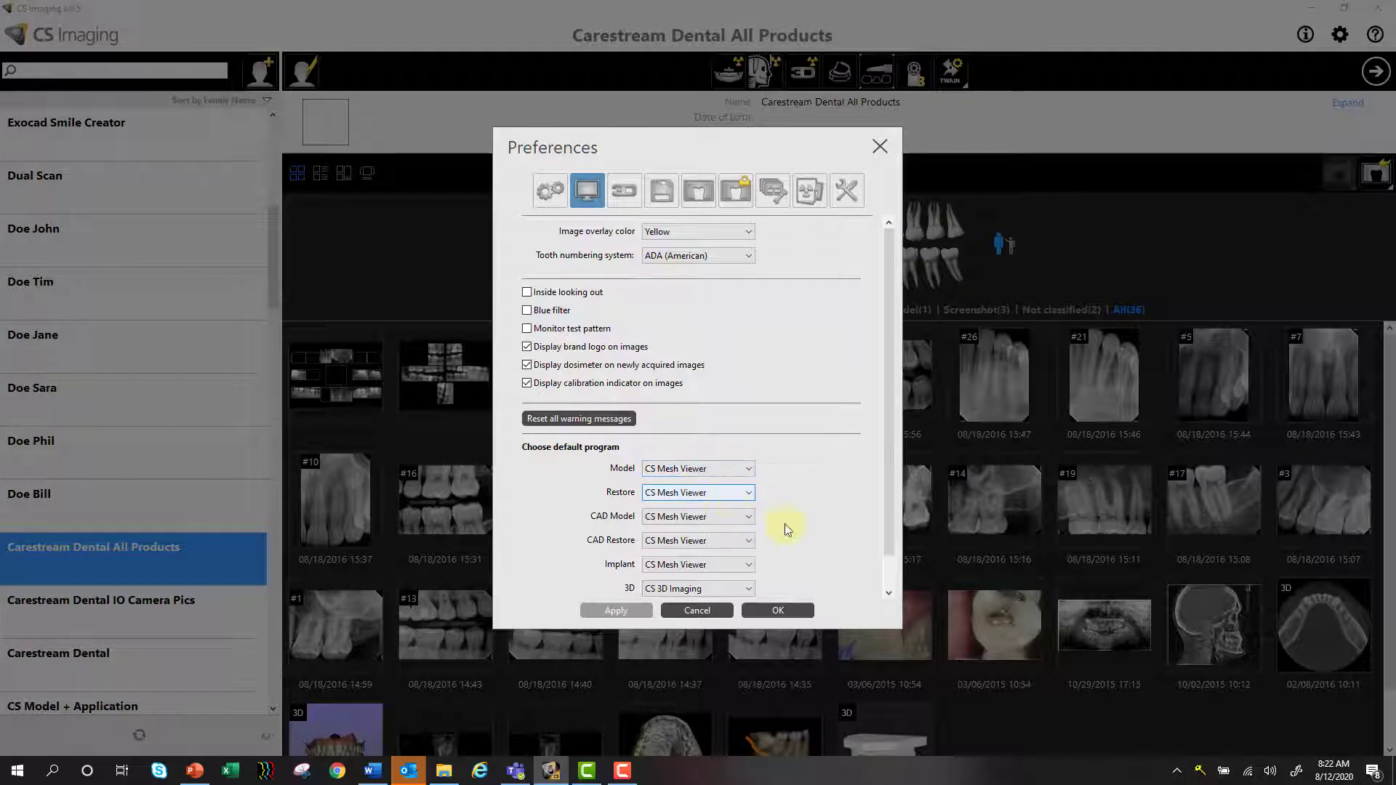
- Check the Model and 3D default programs, keeping CS Mesh Viewer and CS 3D Imaging
drag(888, 483, 885, 544)
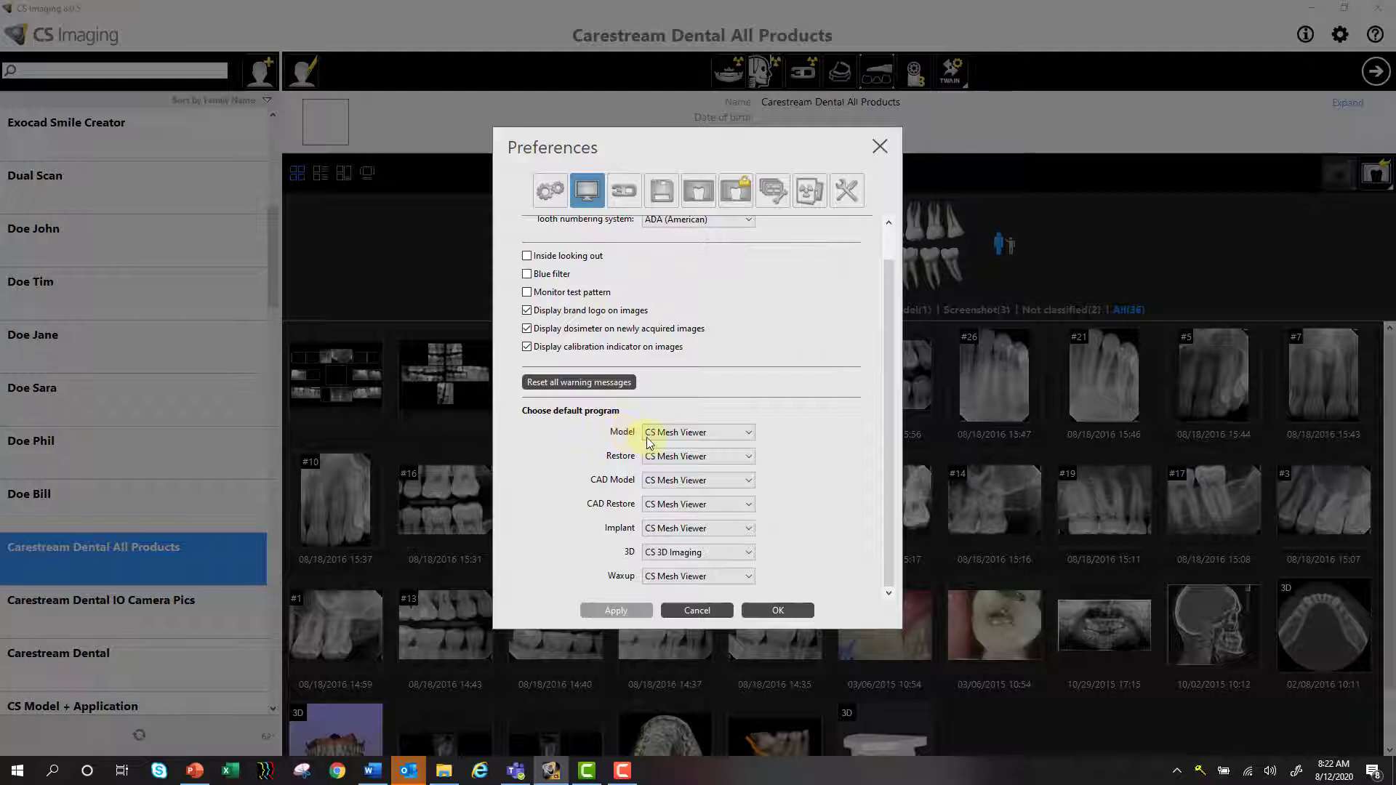
click(702, 433)
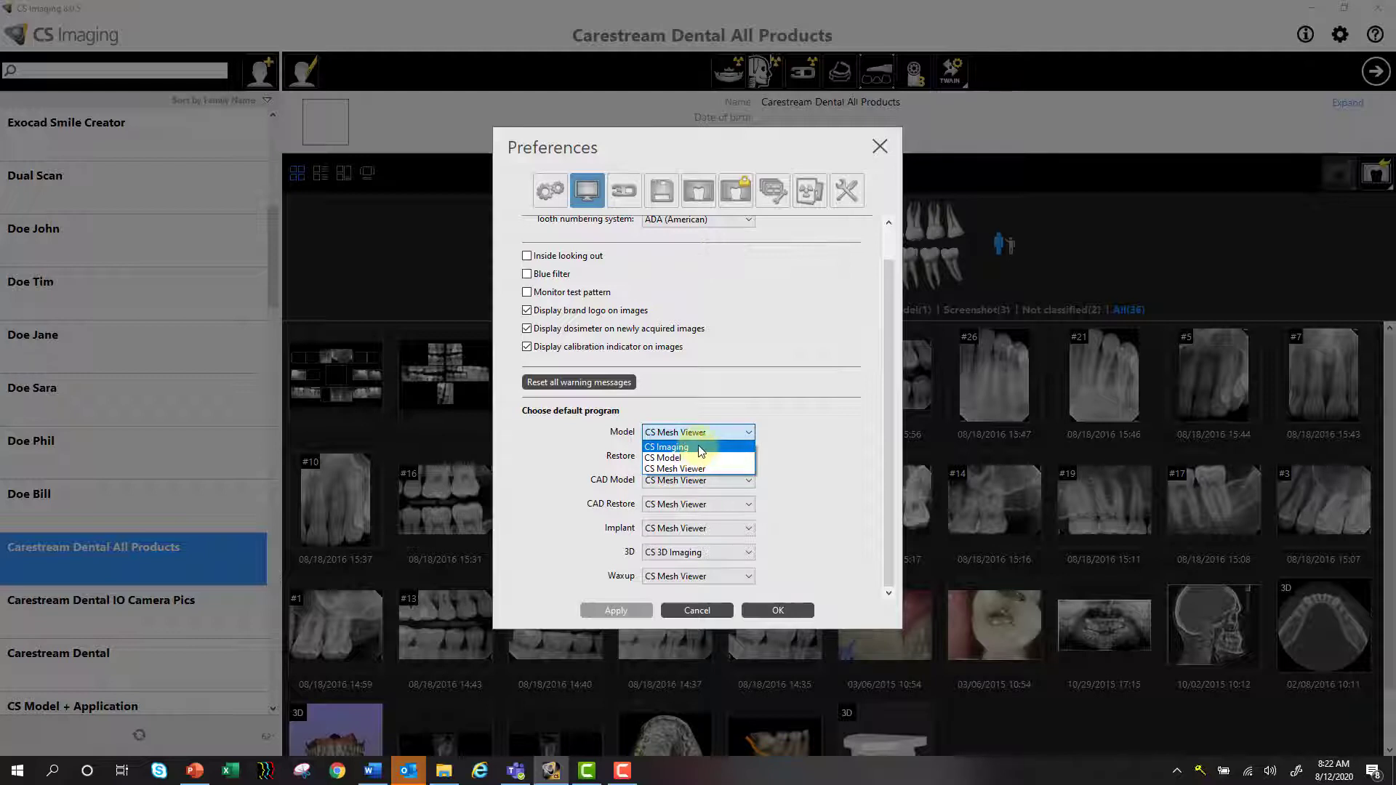
click(723, 415)
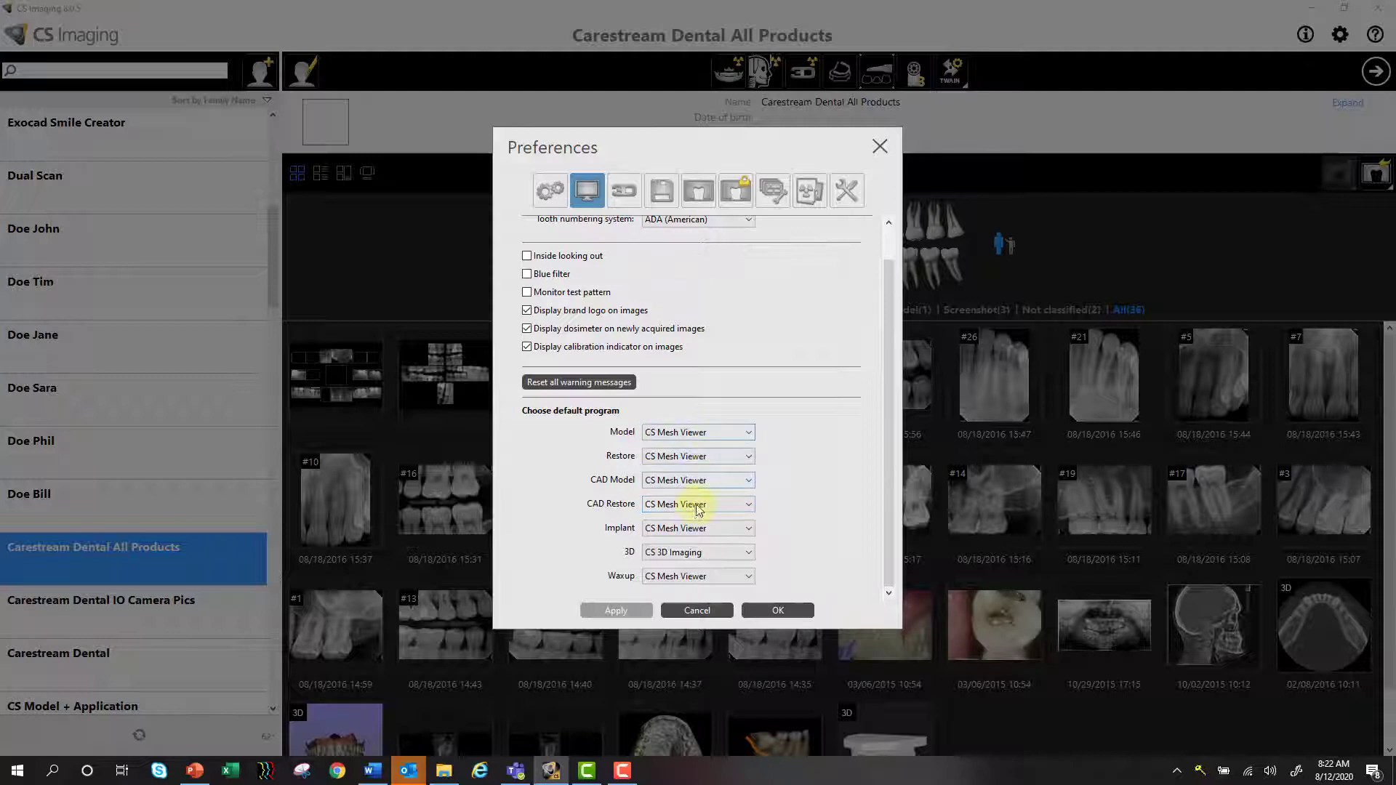
click(658, 552)
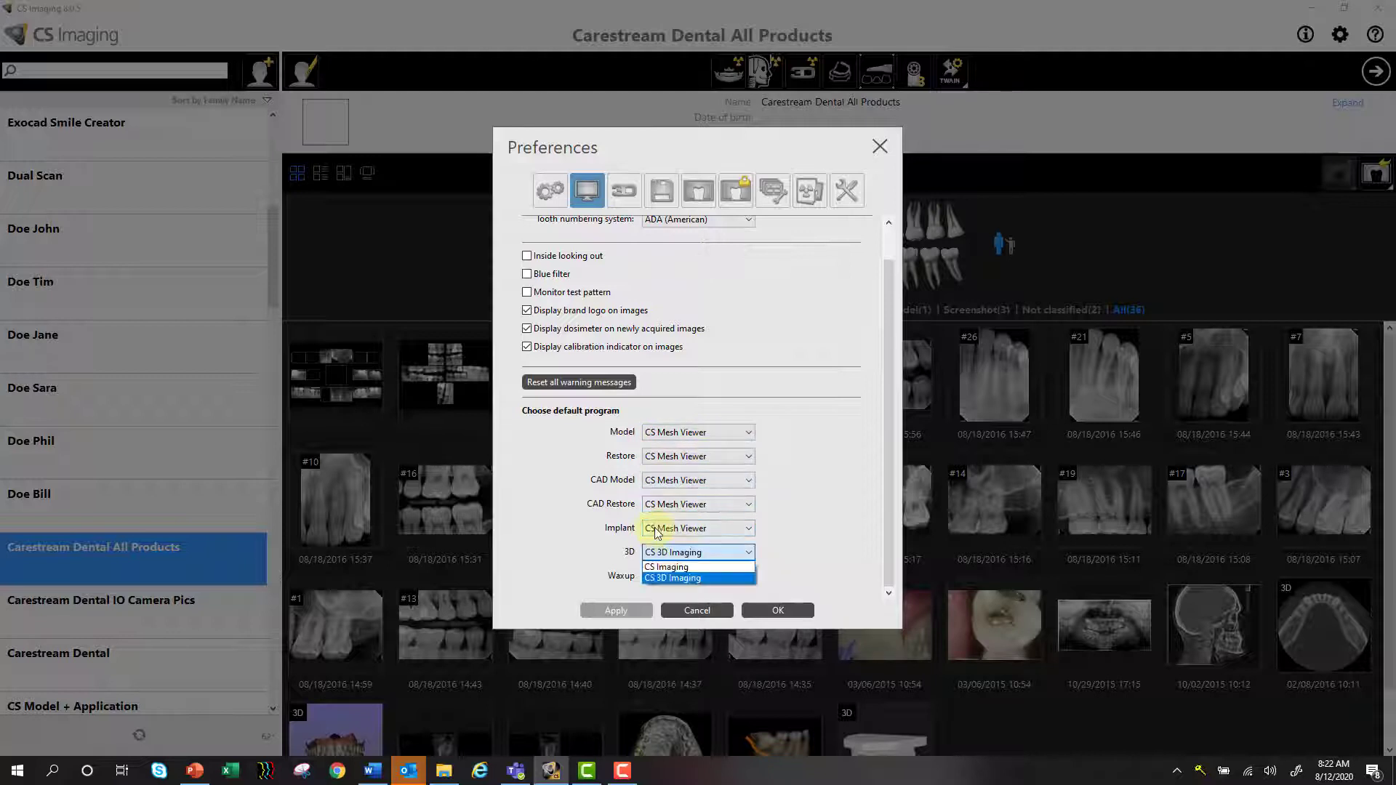
click(656, 533)
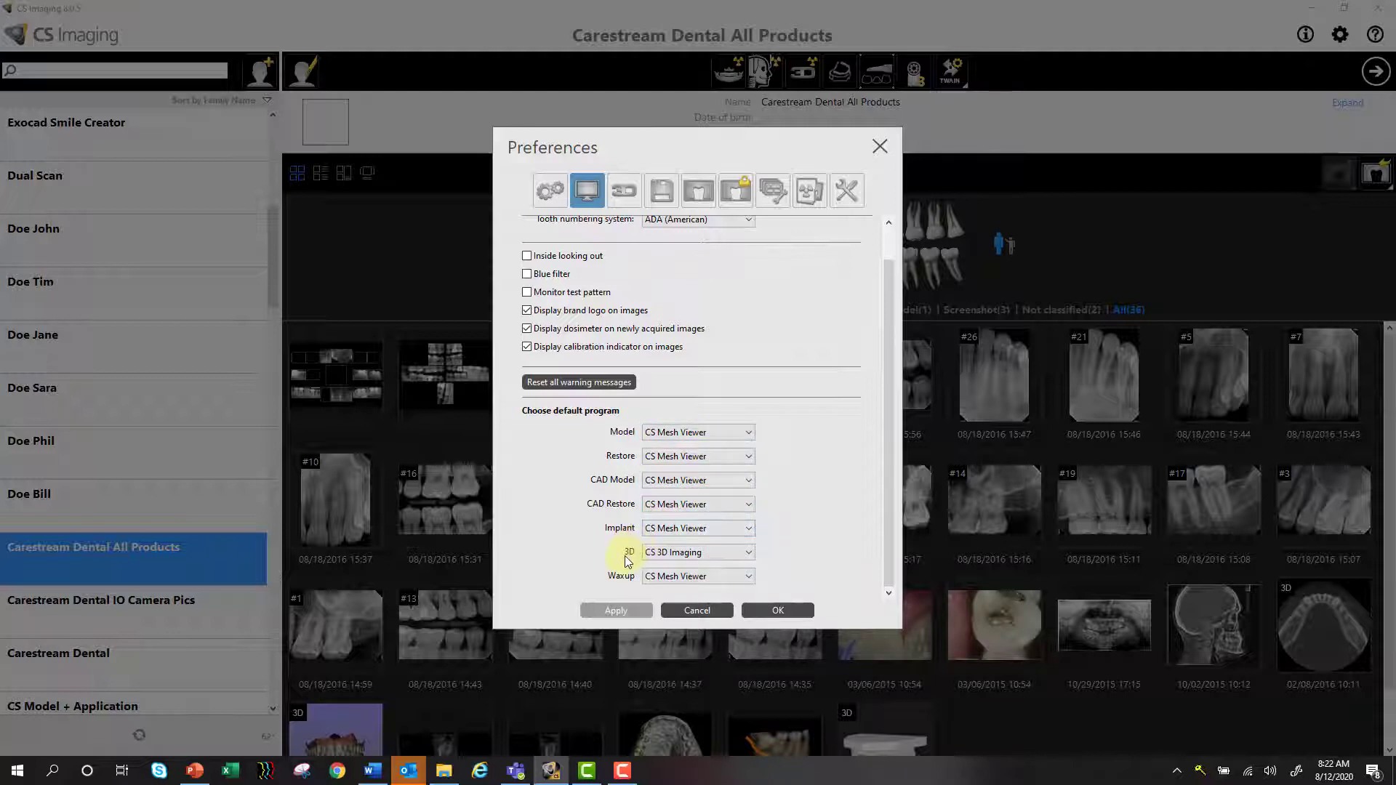
click(651, 554)
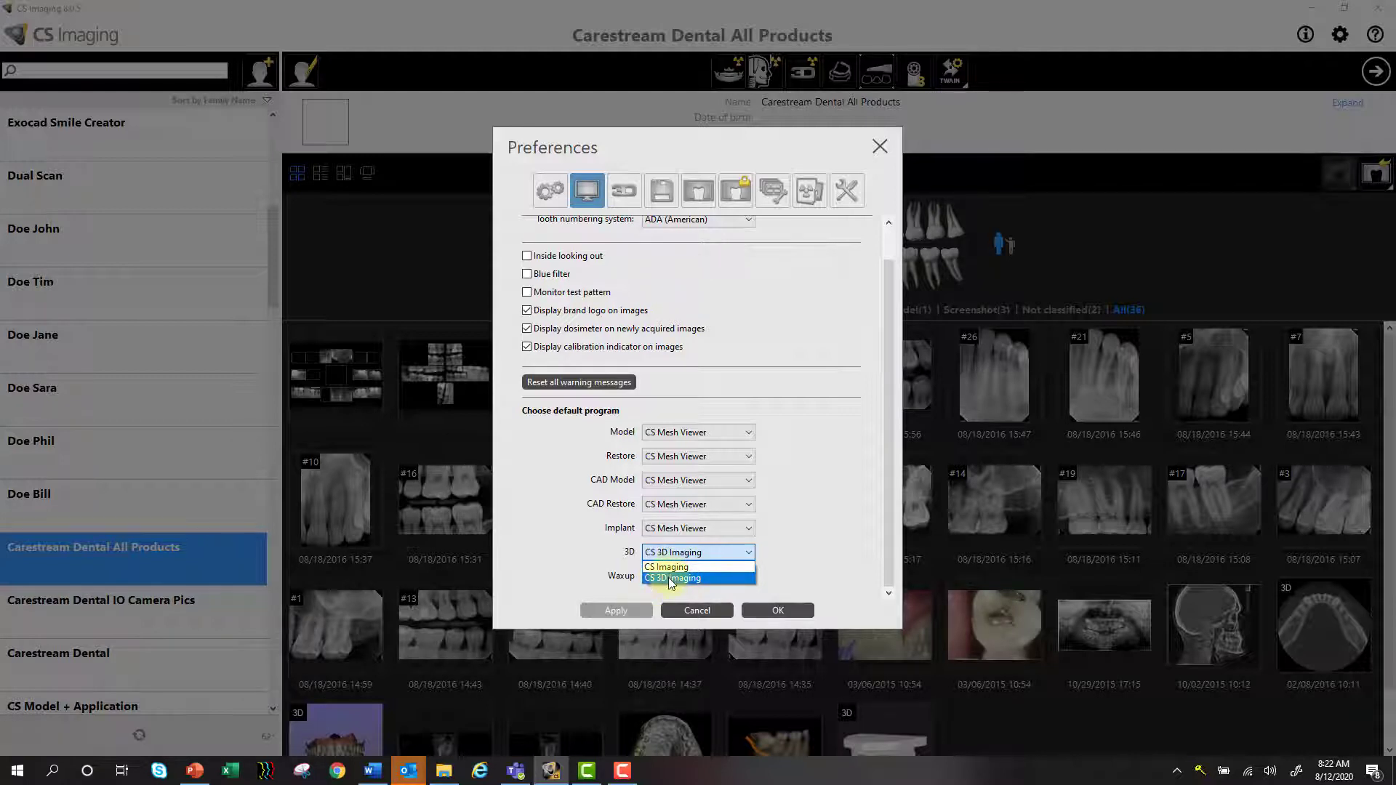
click(629, 557)
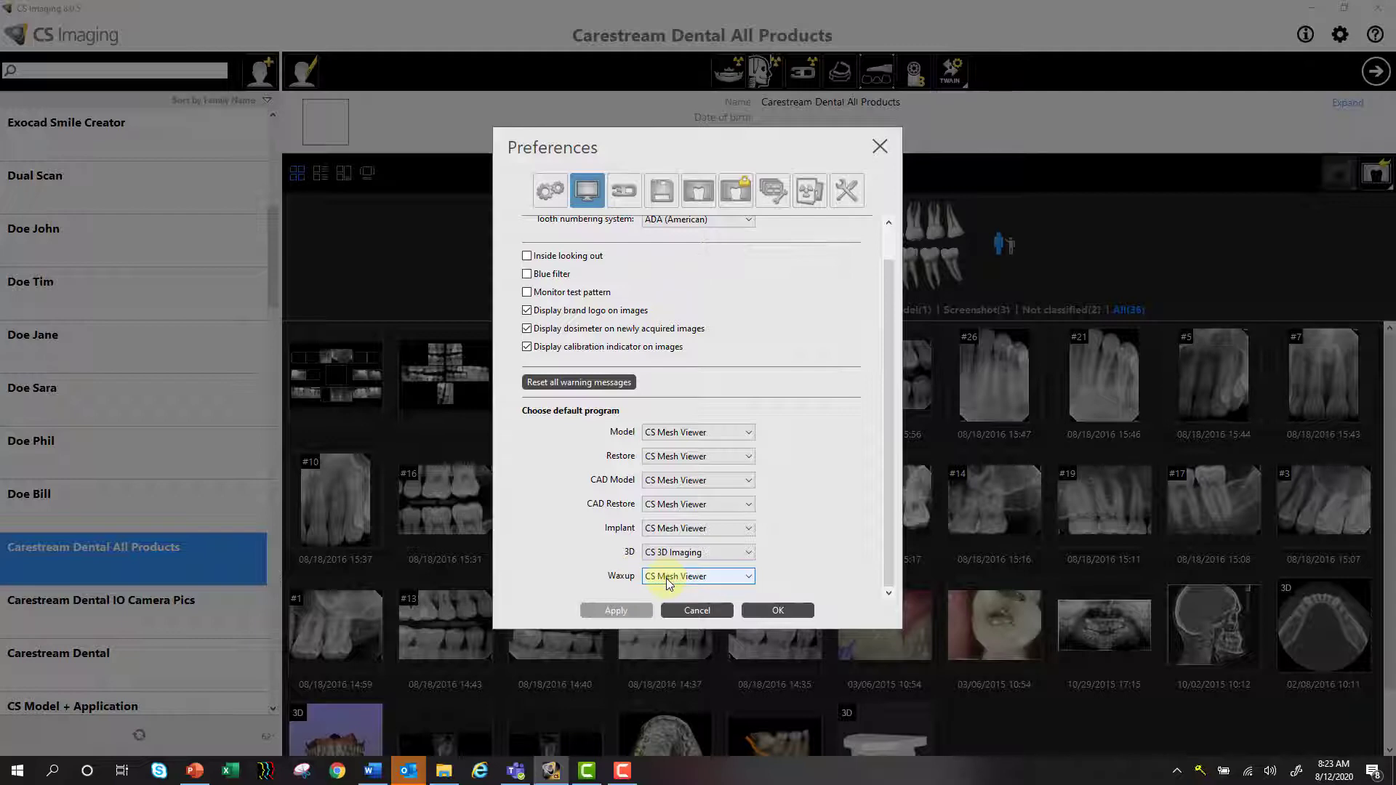
- Cancel Preferences, filter thumbnails to Model(1) and bring up the 3D model's context menu
click(697, 610)
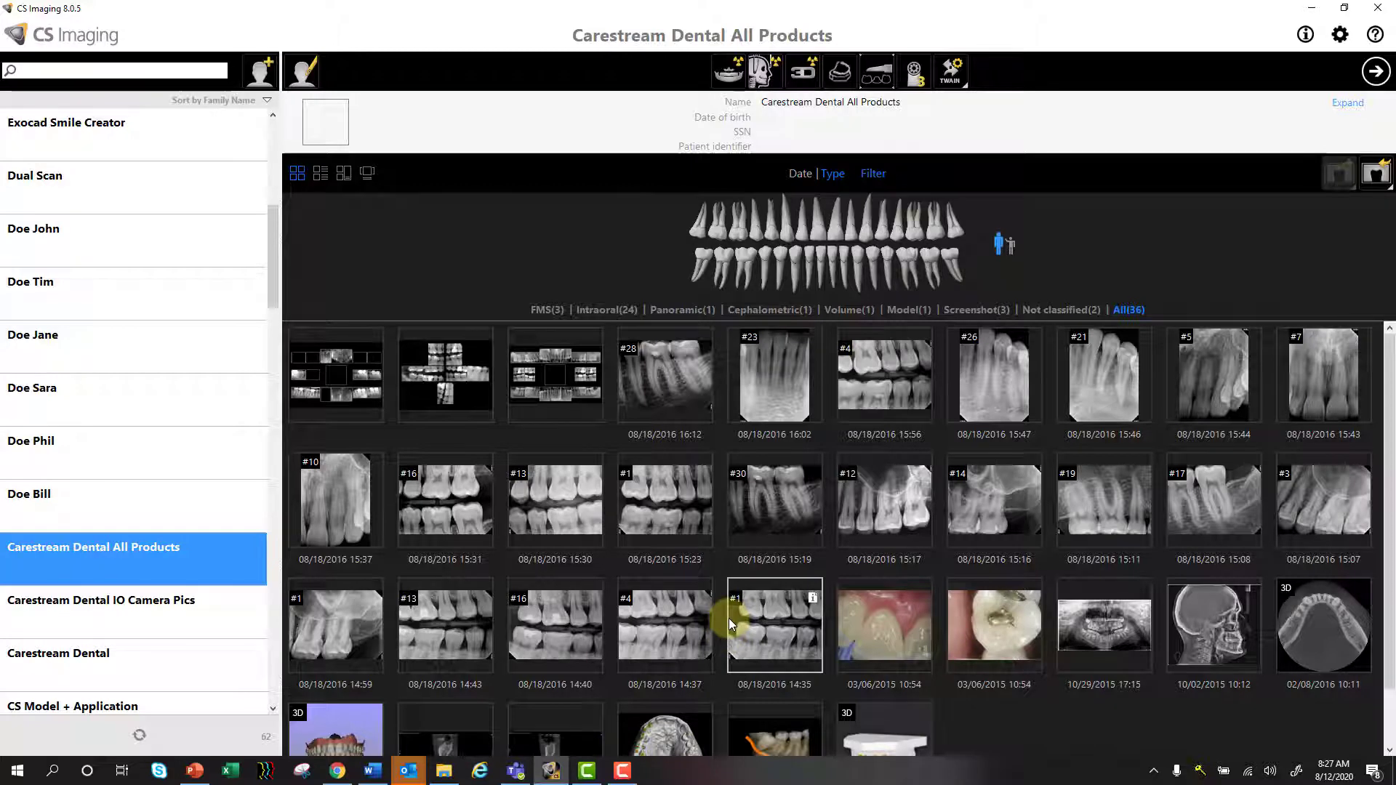
scroll(717, 621, down, 1)
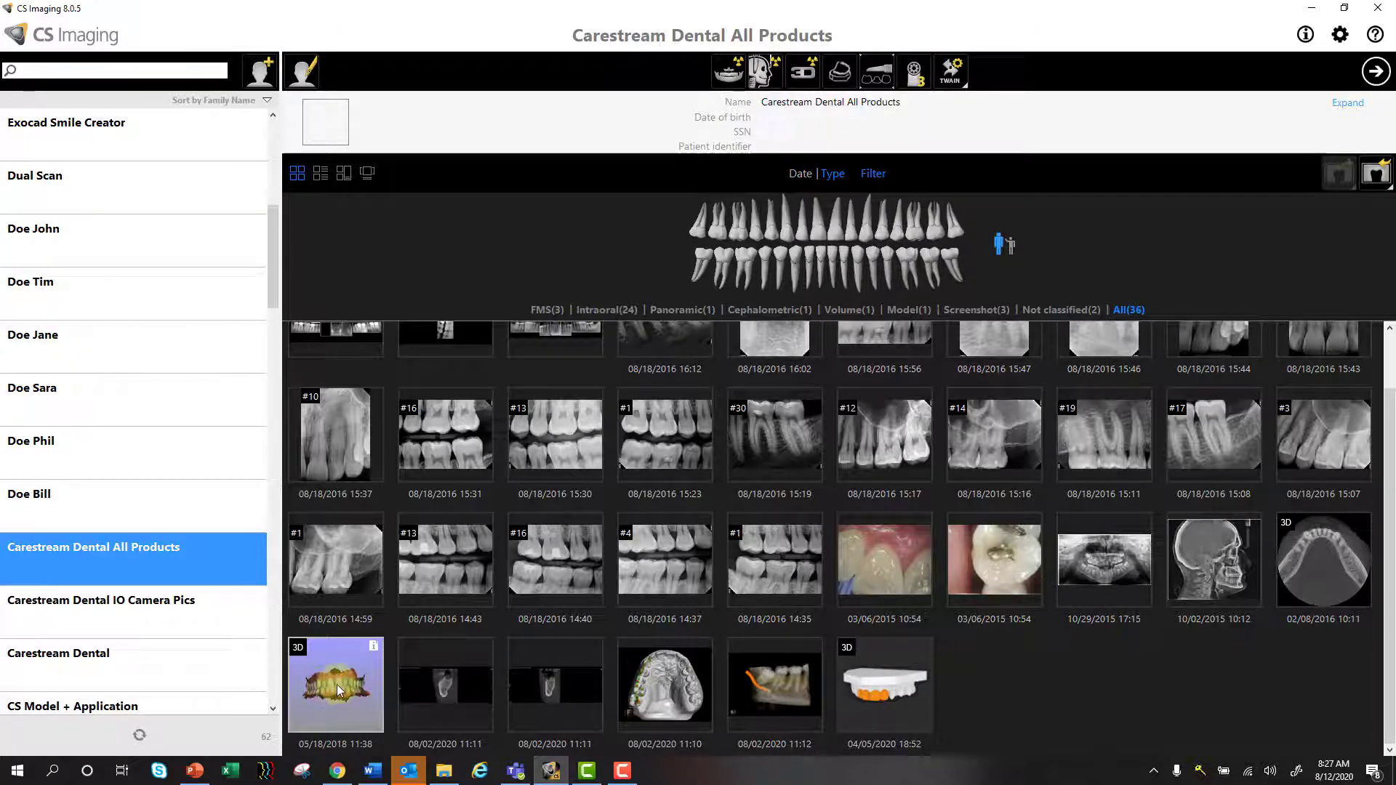
click(905, 310)
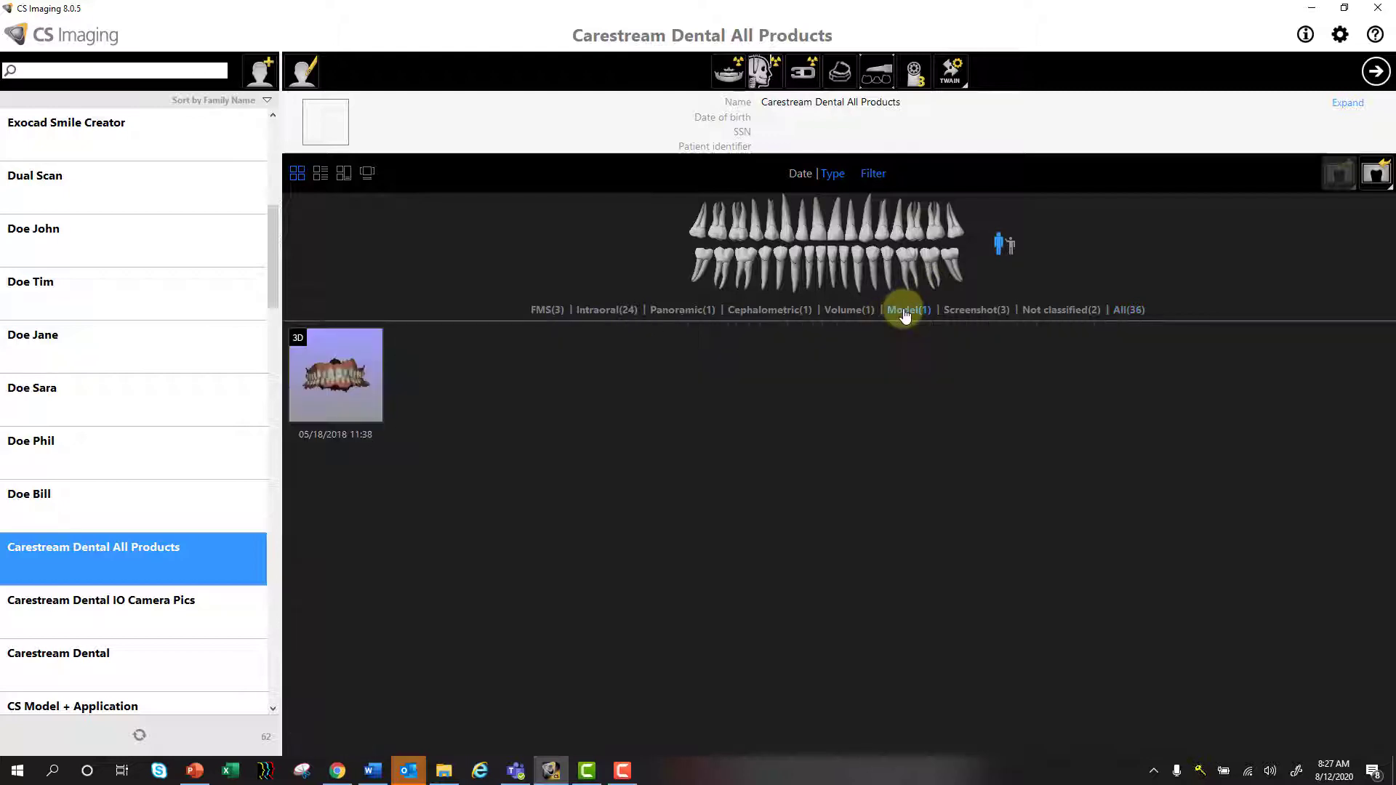
right_click(350, 381)
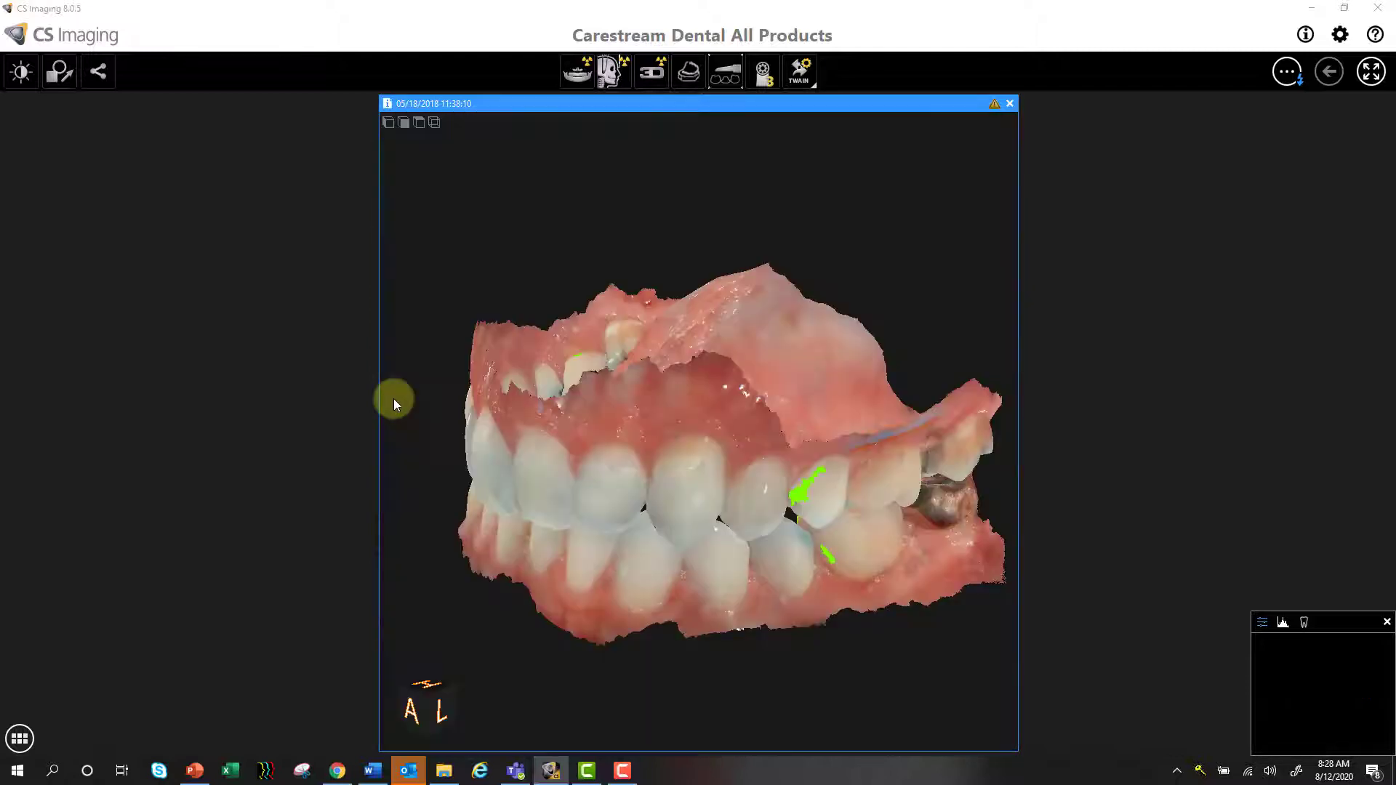
- Rotate the dental model to a front view, then close the 3D model viewer
drag(507, 545, 652, 524)
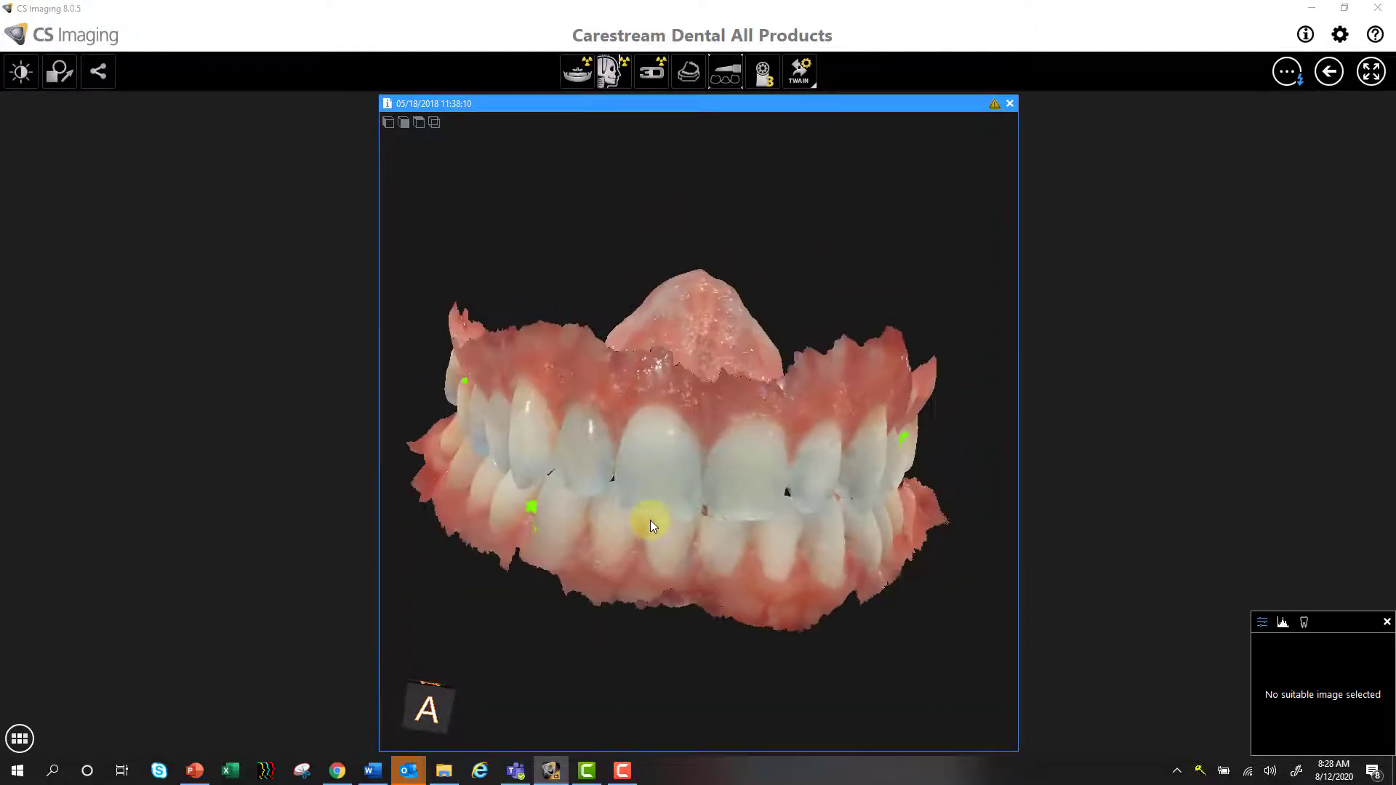
click(1010, 103)
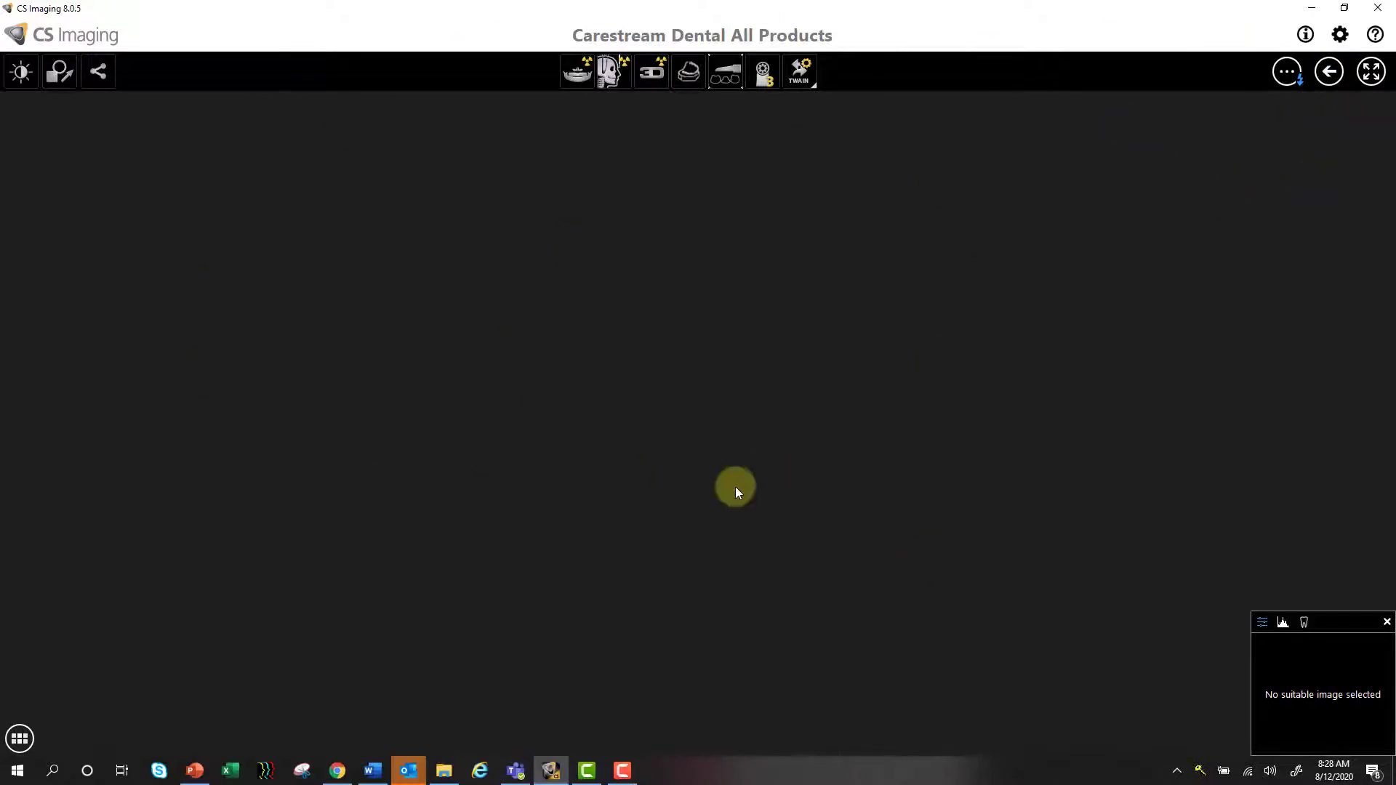
- Add the Volume(1) filter, open the 02/08/2016 volume and rotate the jaw right-front
click(1330, 72)
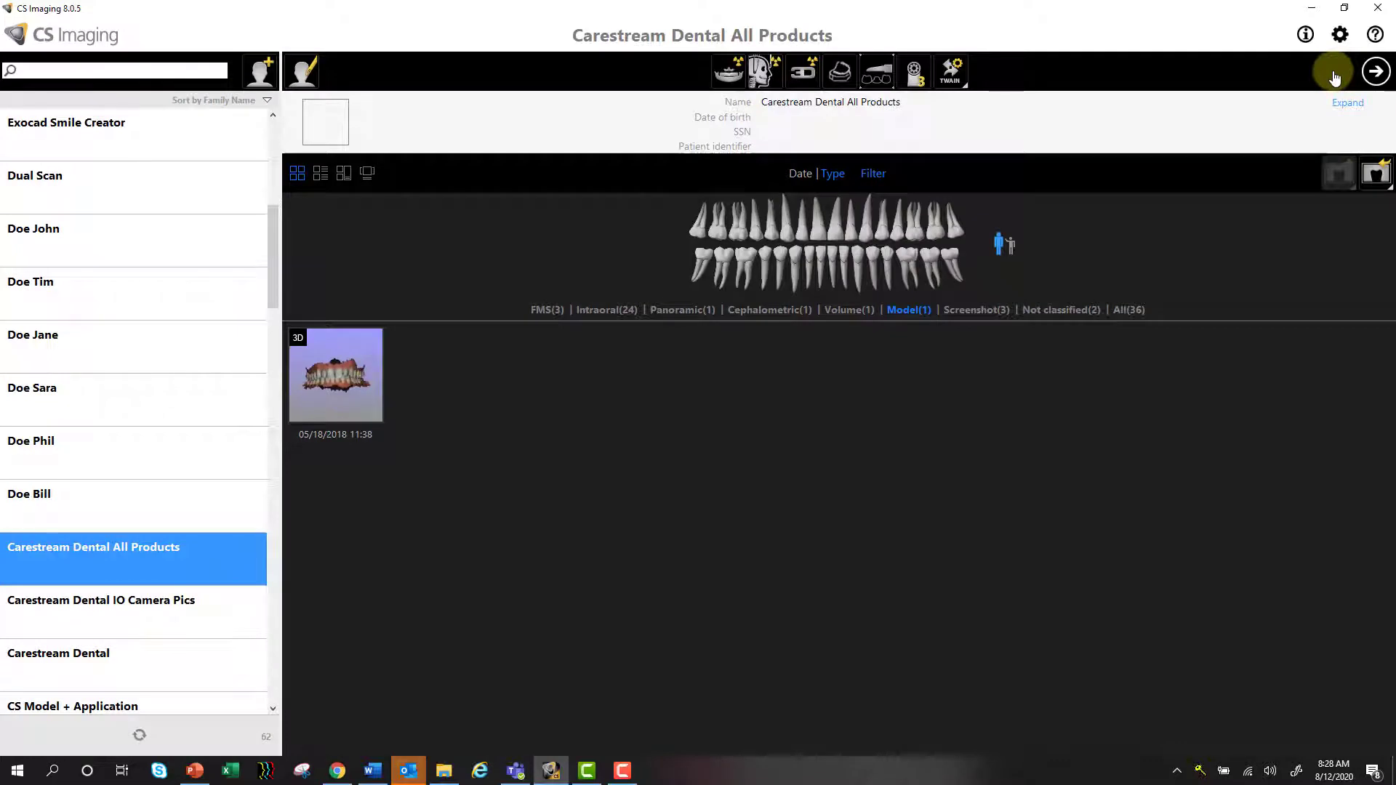
click(1375, 72)
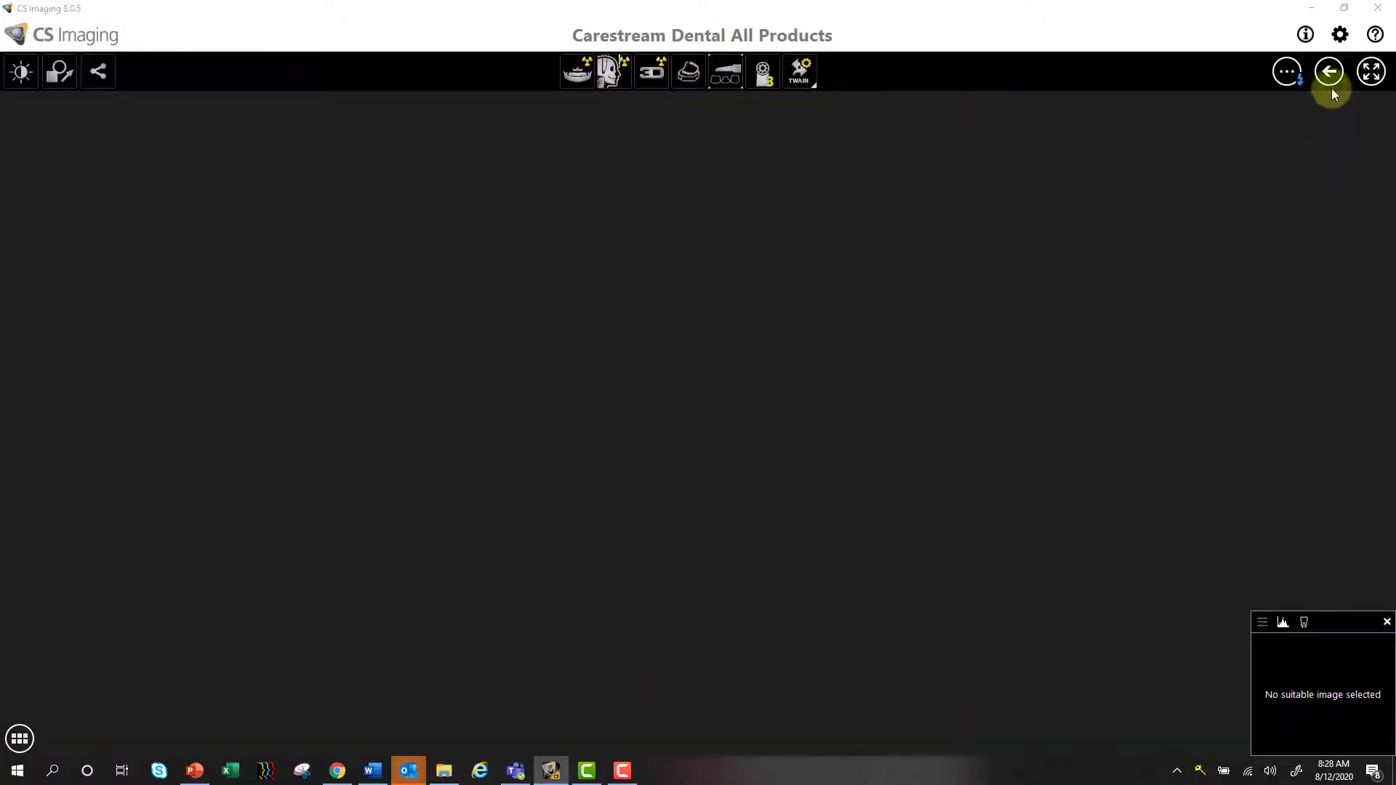
click(1331, 72)
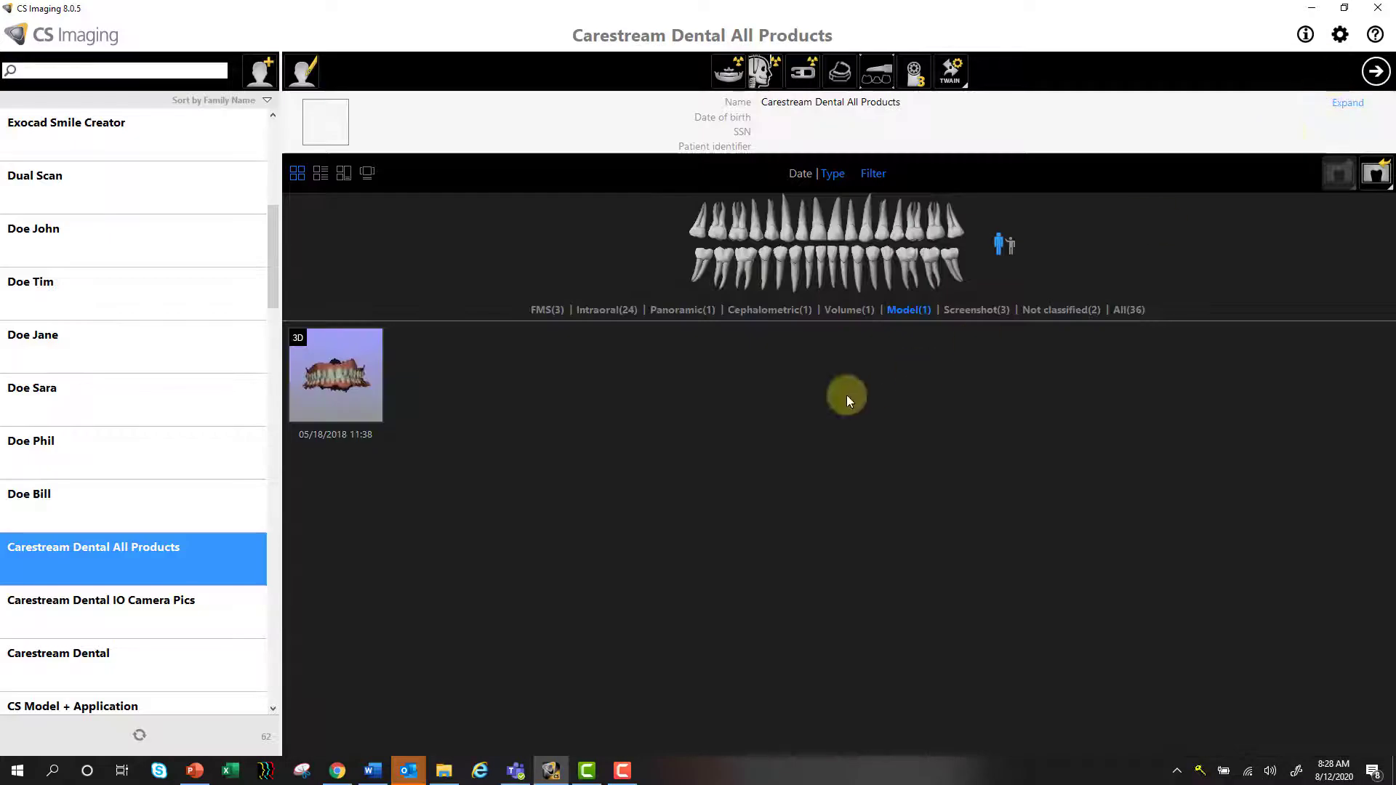
click(865, 311)
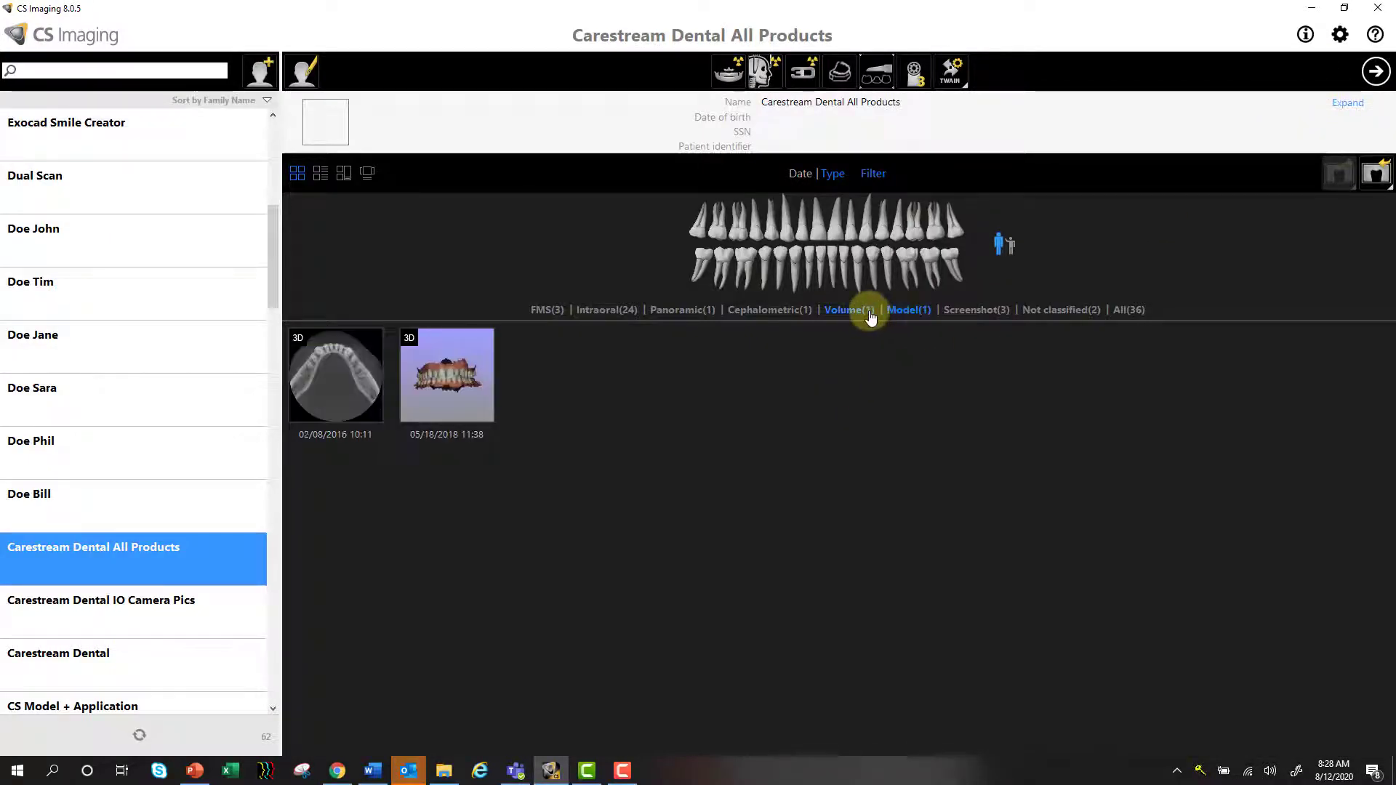
right_click(326, 400)
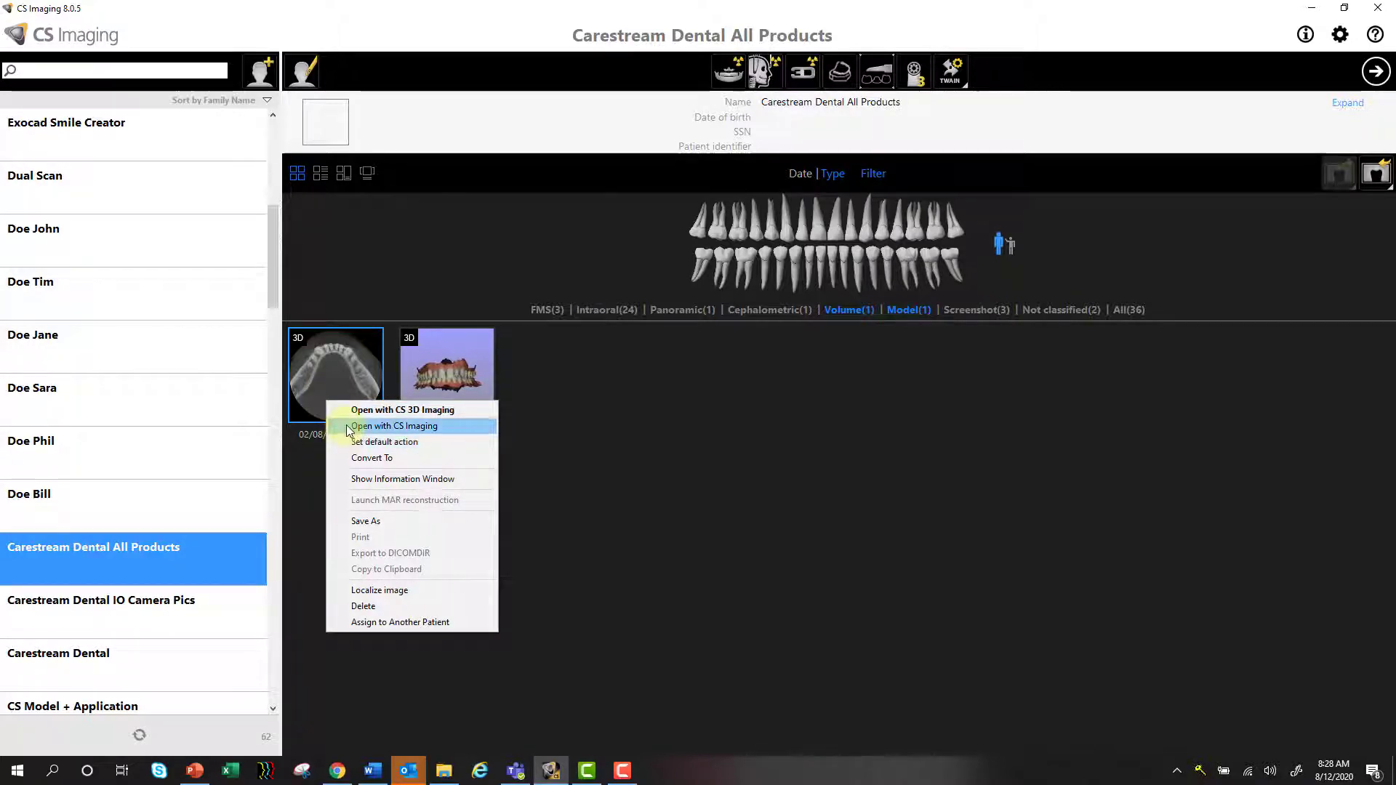
click(346, 426)
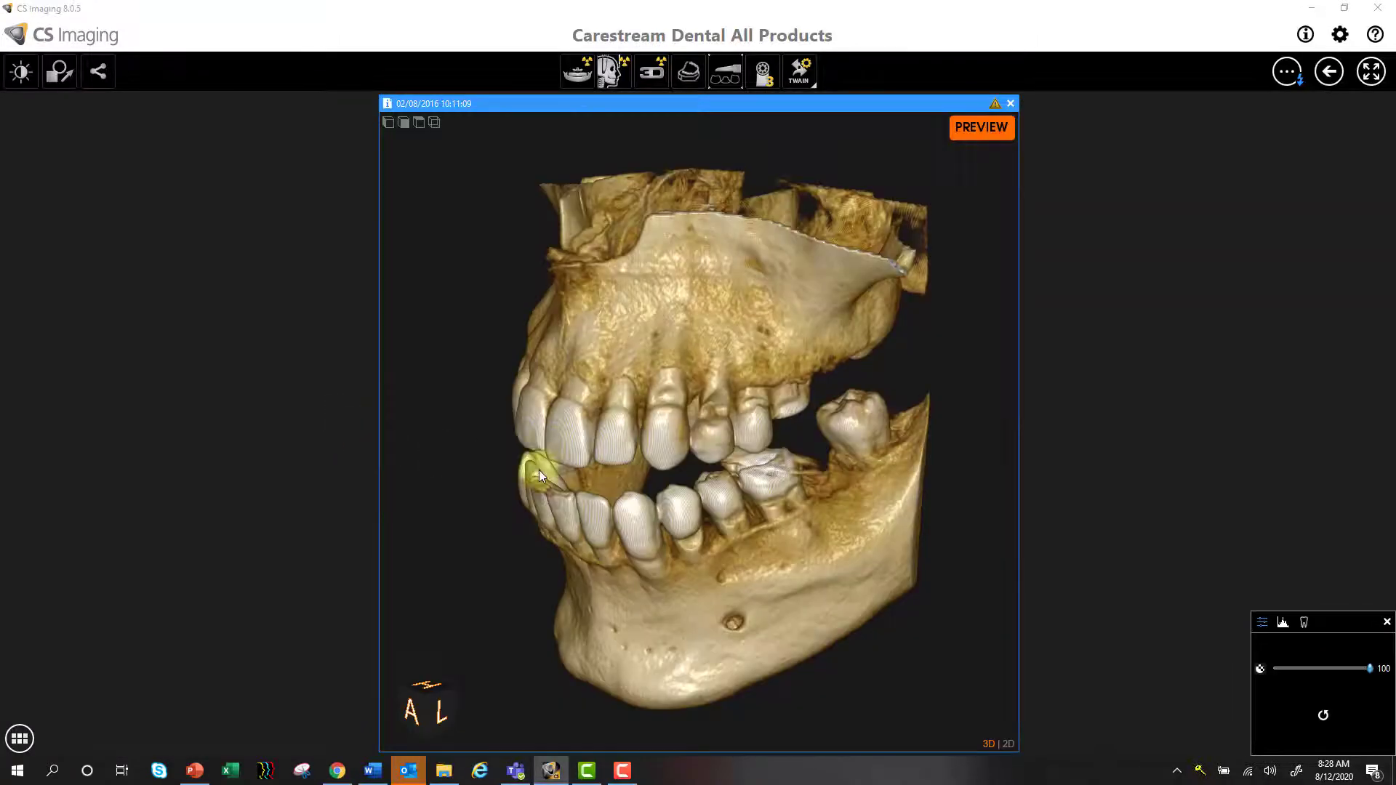
drag(474, 545, 546, 483)
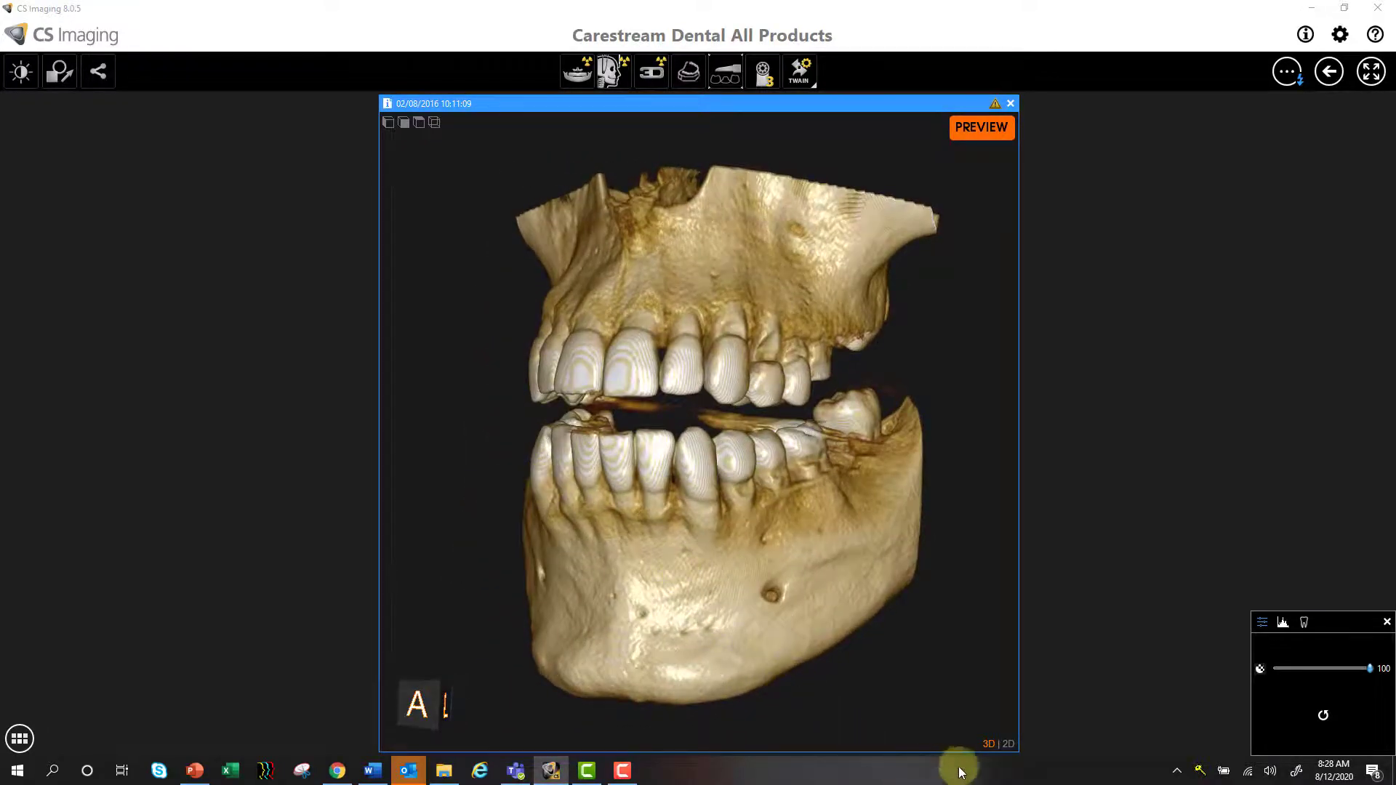
- Switch the CBCT volume to 2D axial slices, browse through them, then close it
click(1008, 743)
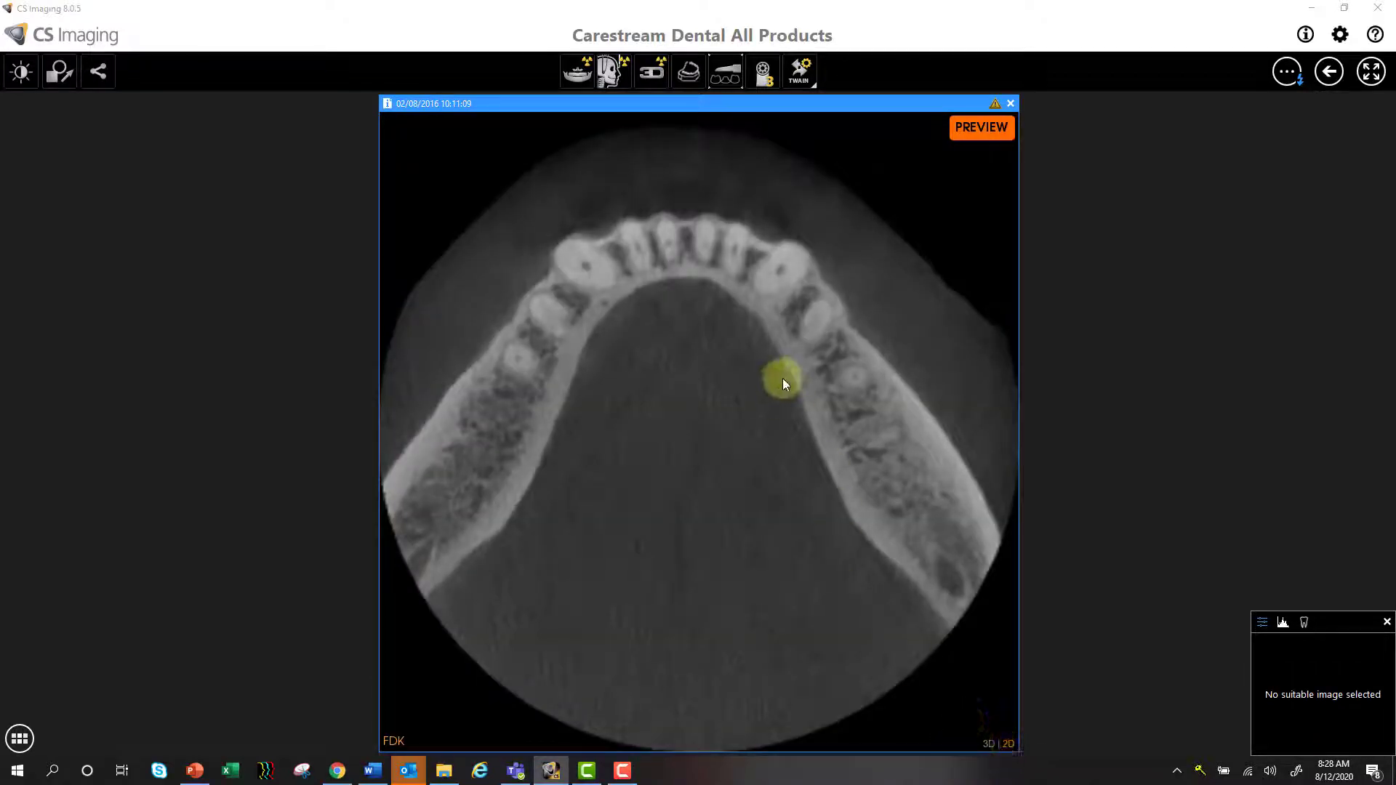
scroll(779, 387, down, 3)
scroll(772, 418, down, 5)
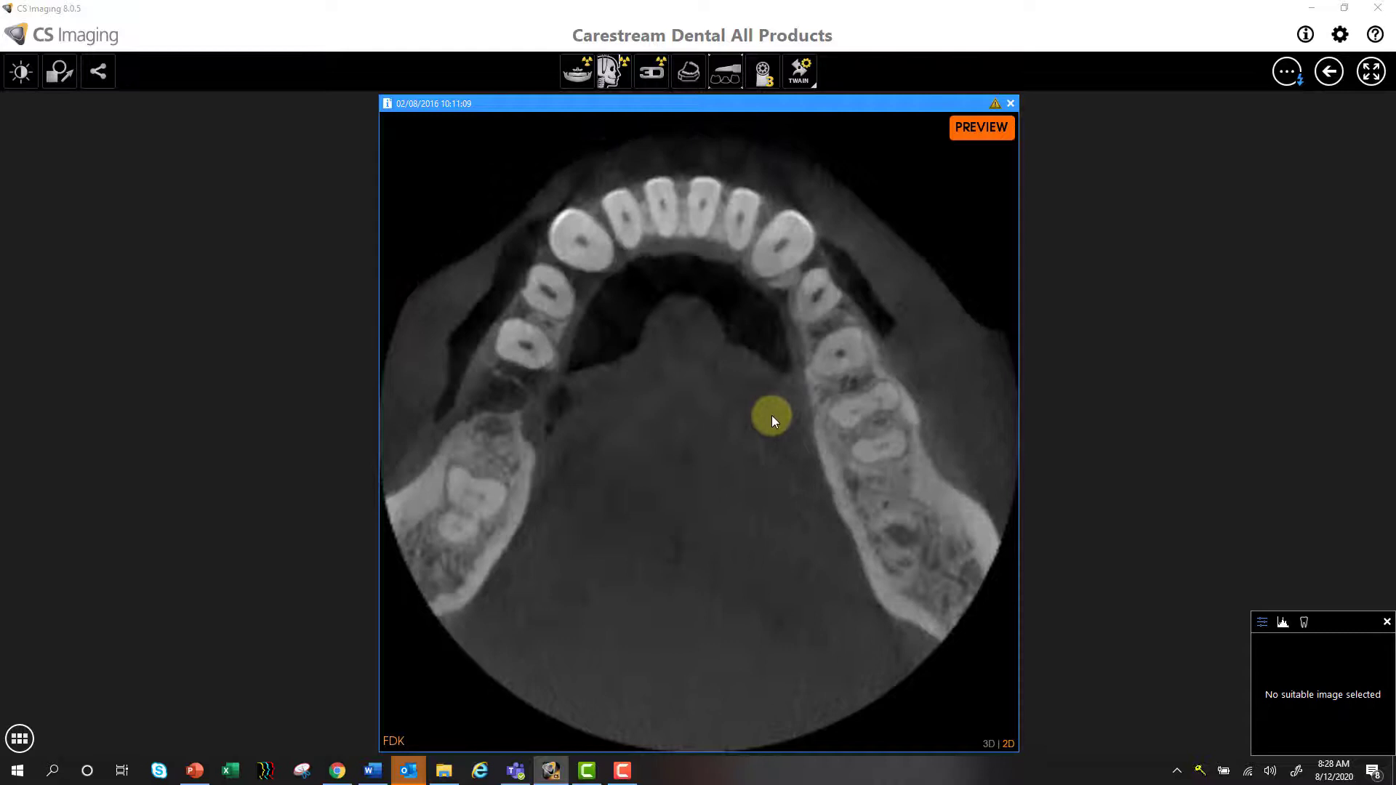
scroll(771, 416, down, 5)
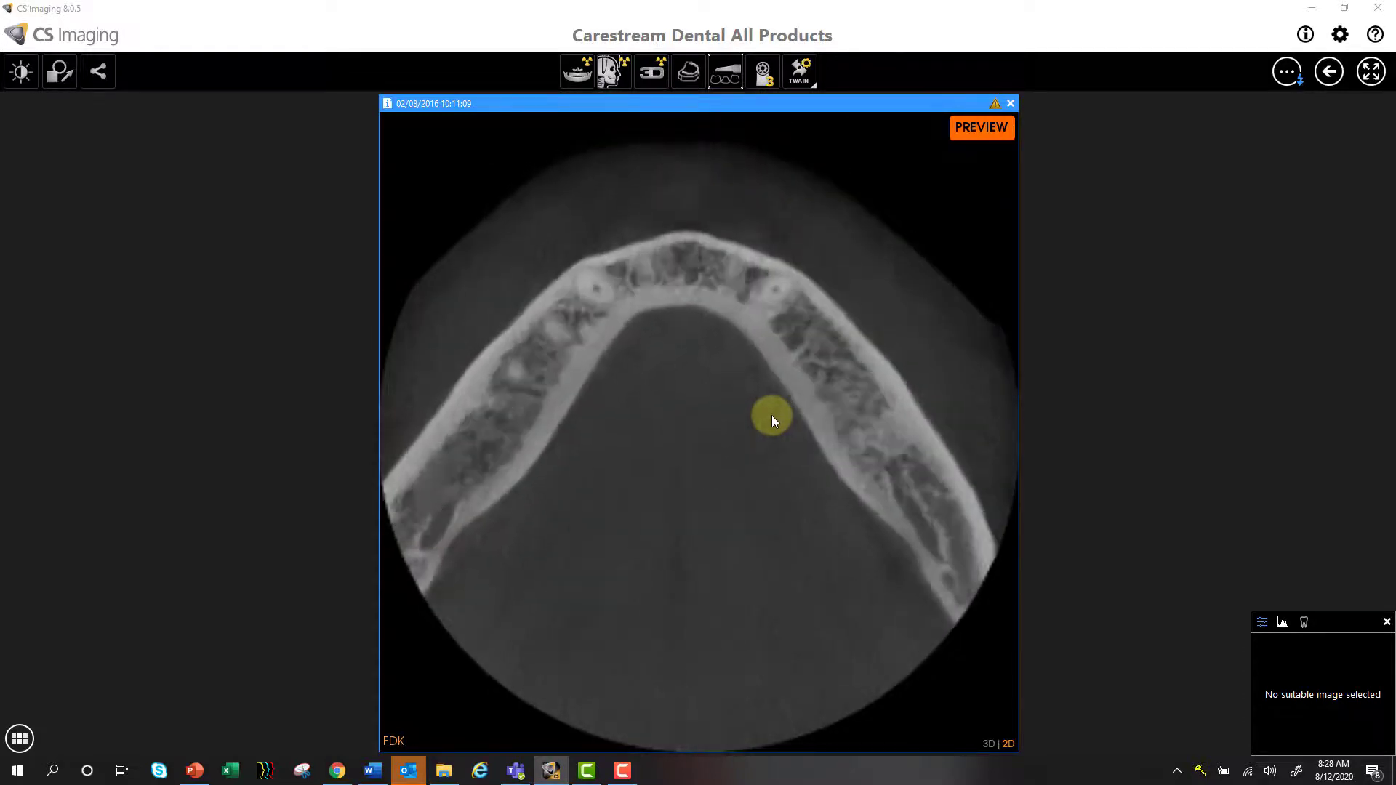
scroll(771, 416, down, 5)
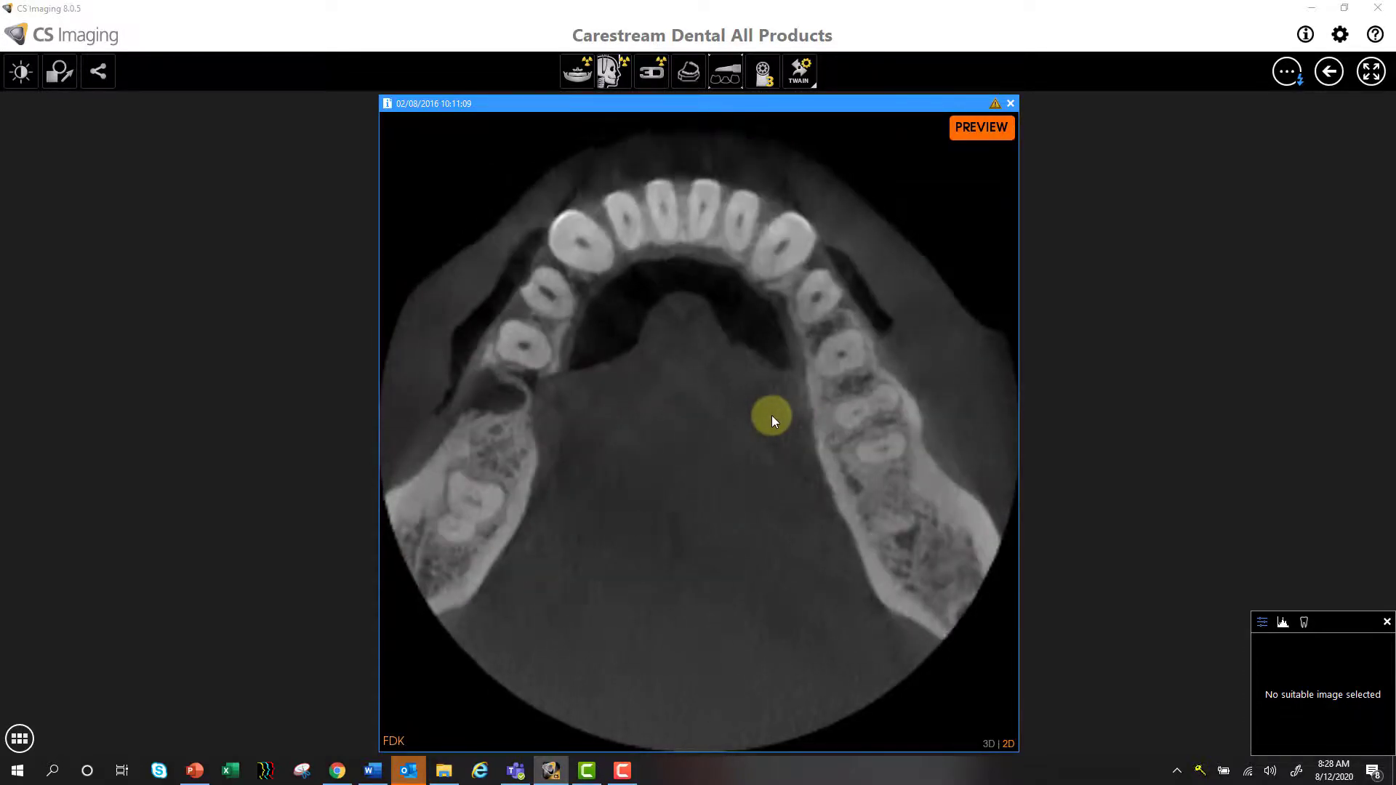
scroll(770, 416, down, 4)
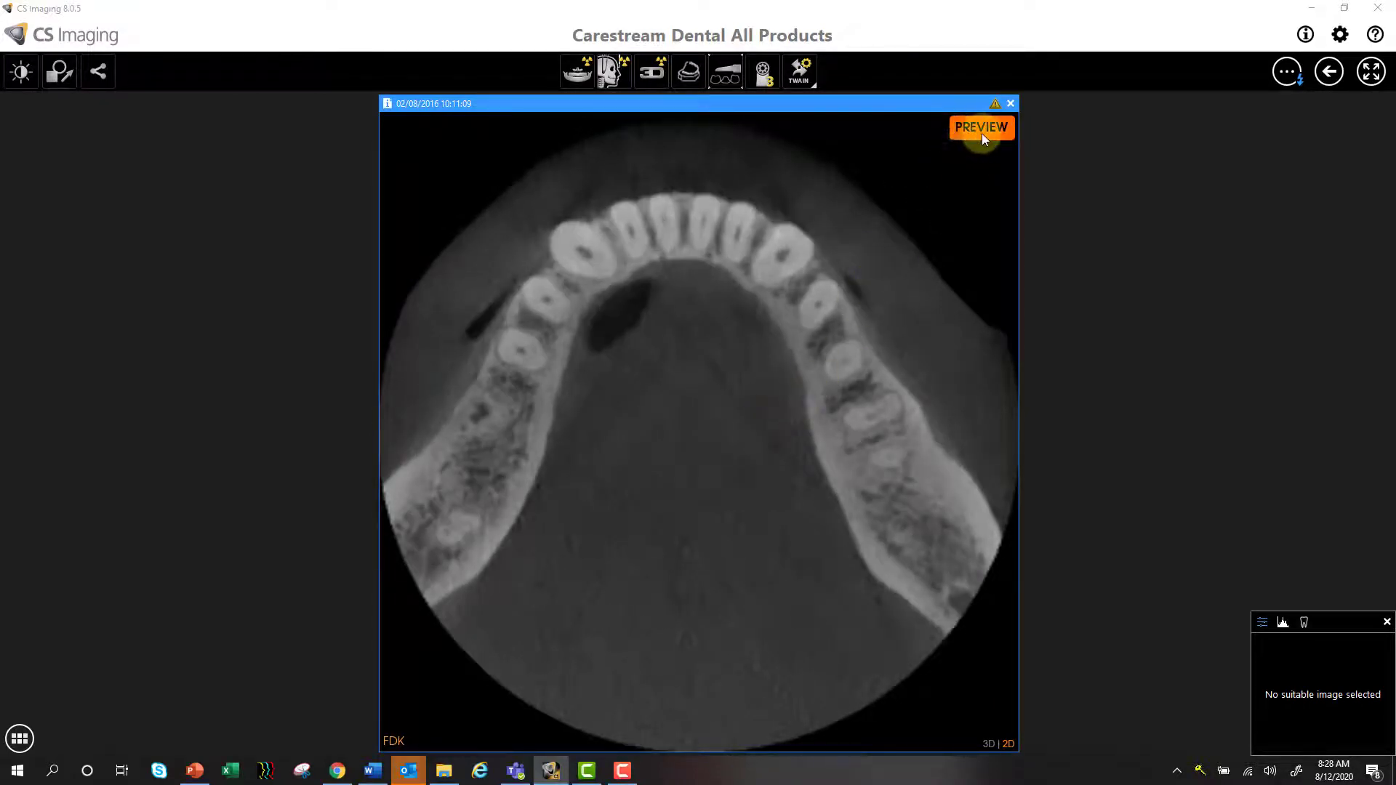
scroll(757, 461, down, 3)
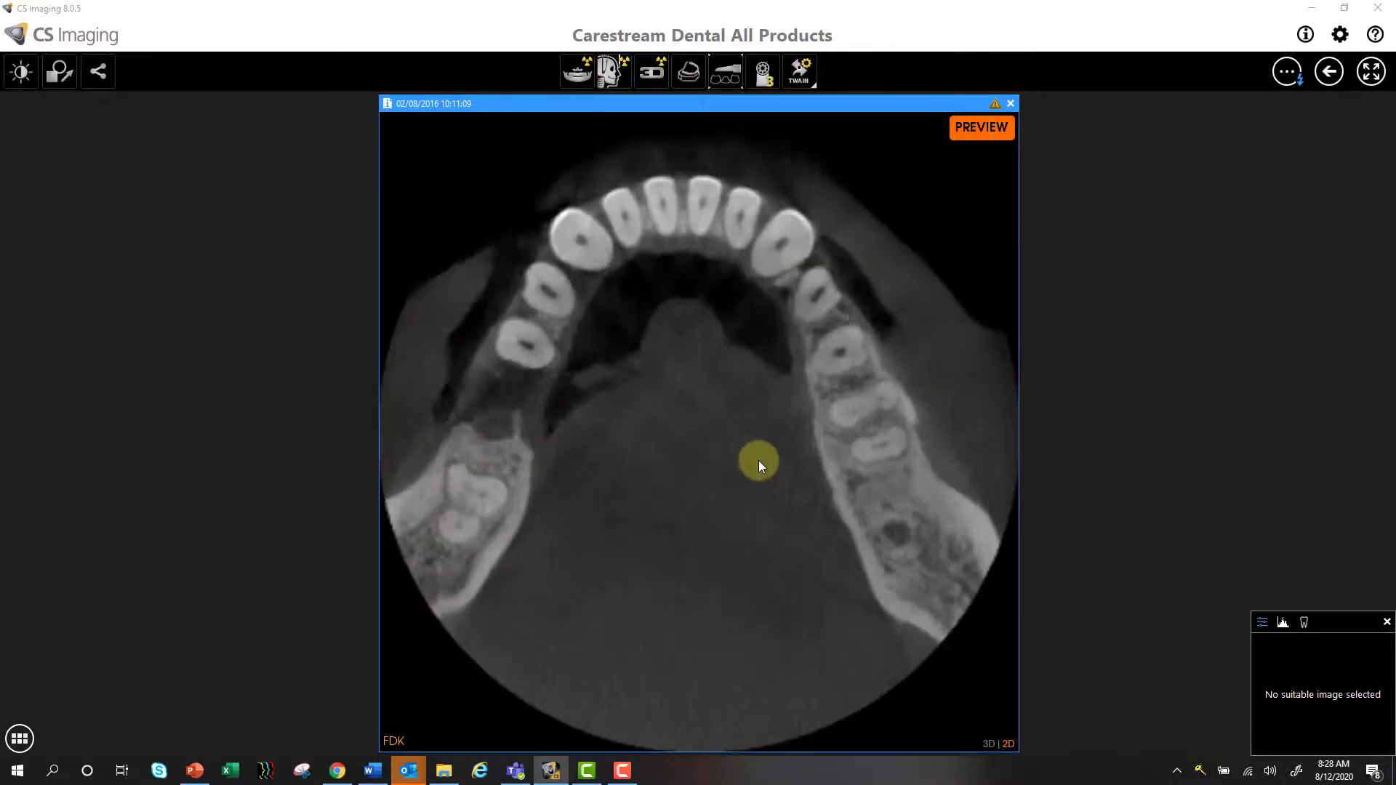
scroll(758, 466, up, 3)
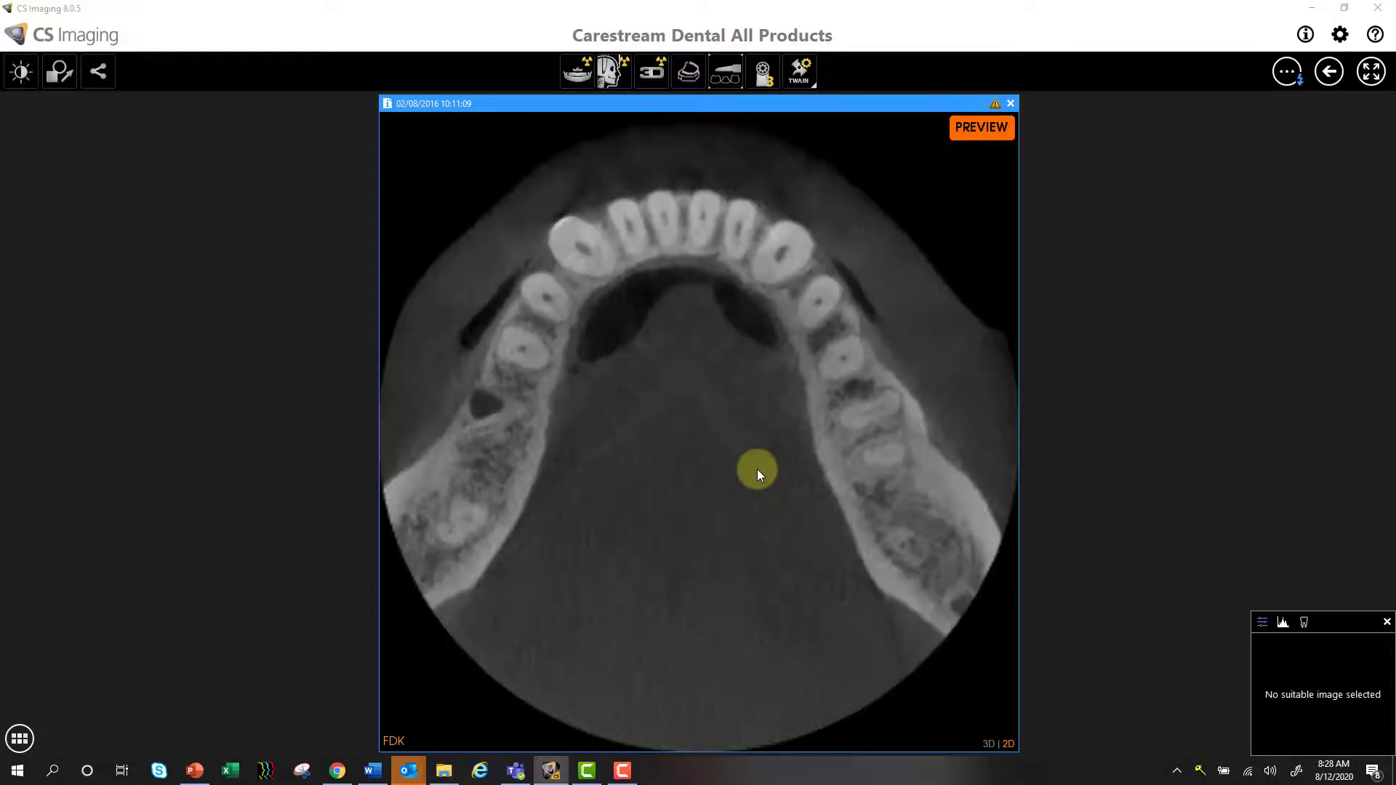
click(1012, 104)
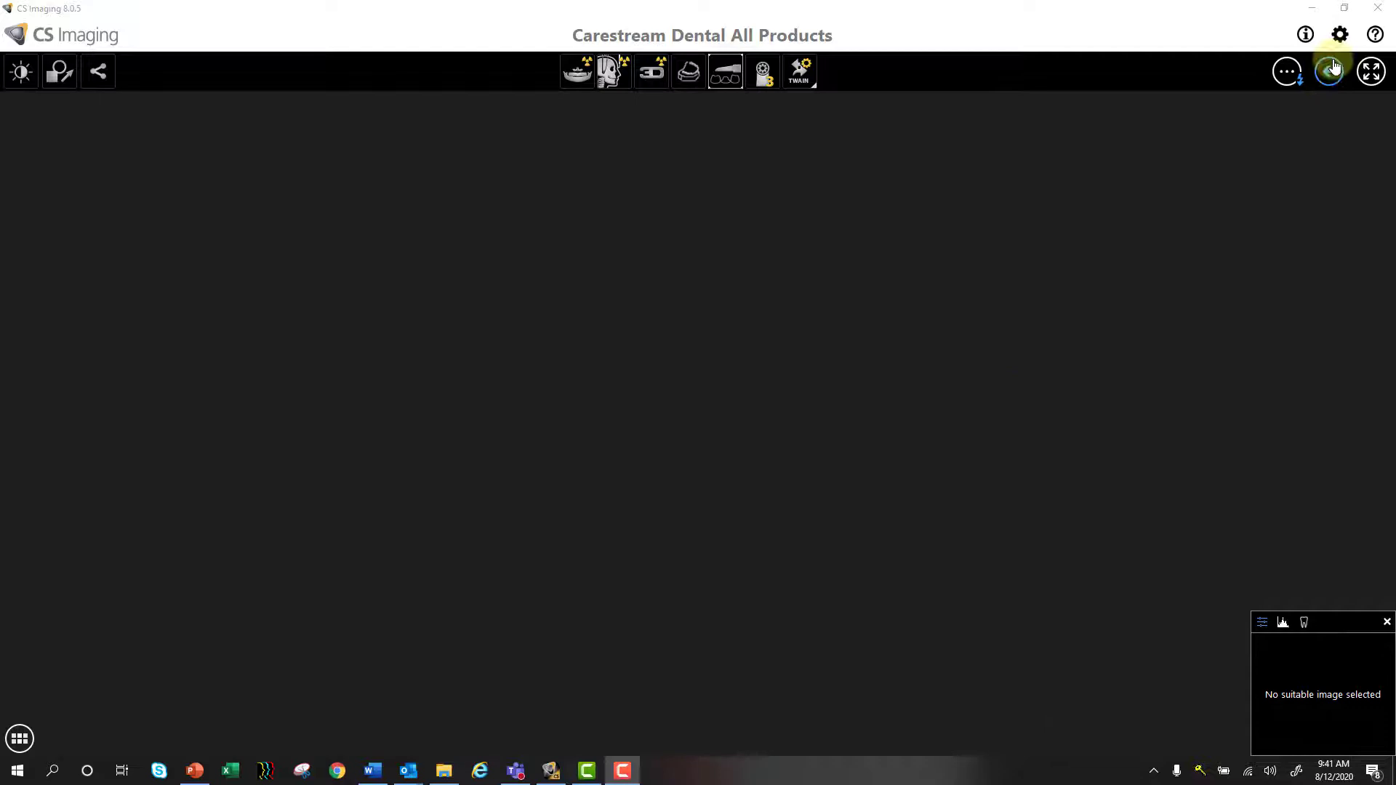
- Open the CS Model + Application patient's 06/18/2020 3D model and move it right
click(1327, 73)
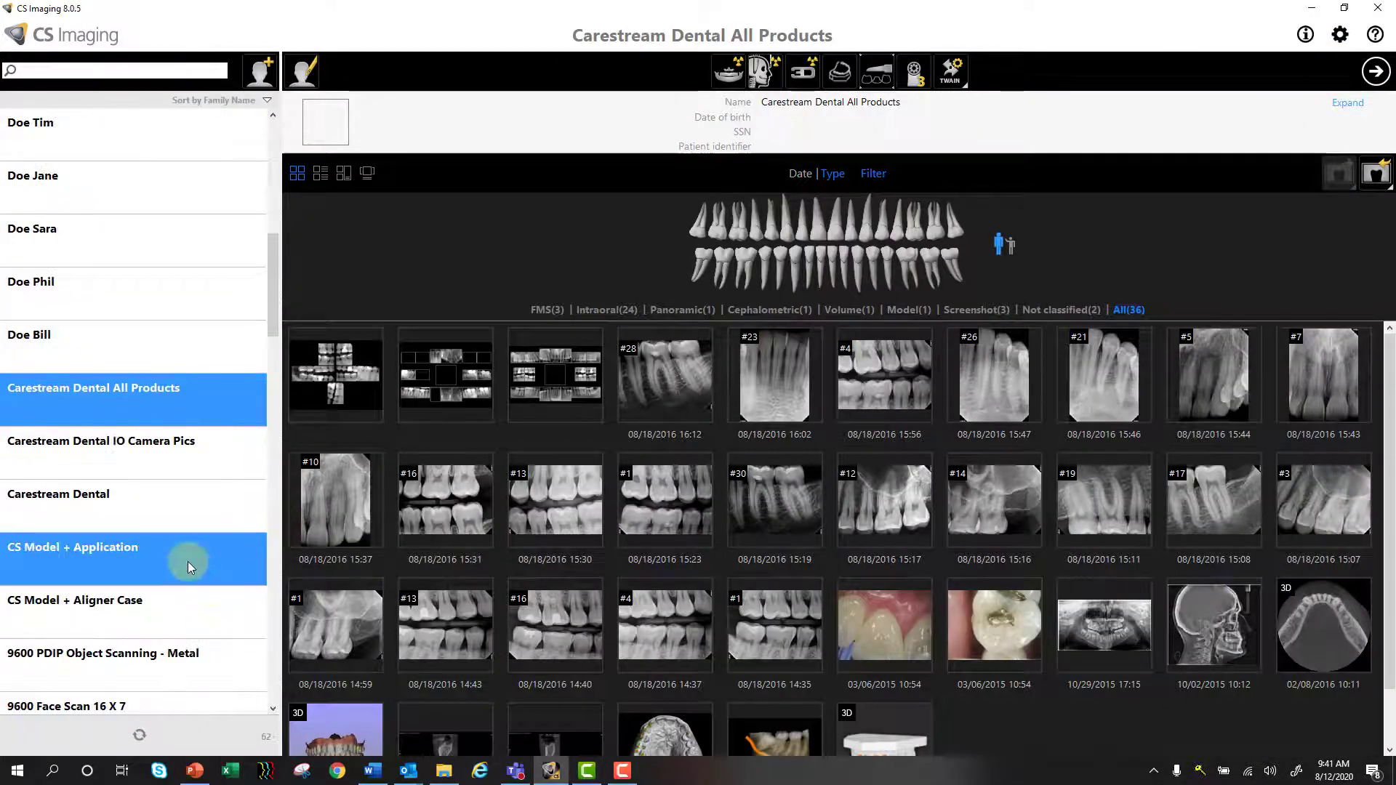
click(189, 562)
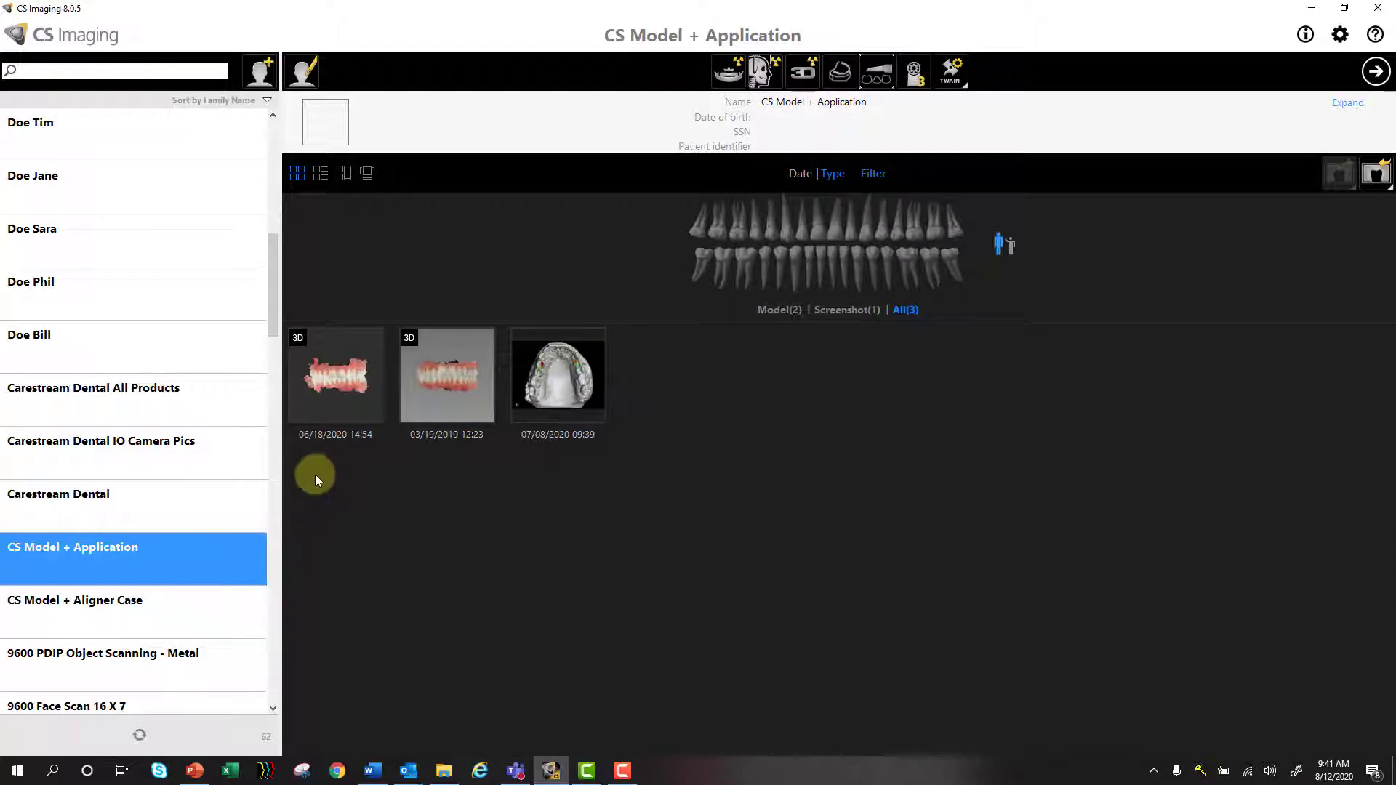
right_click(355, 375)
click(375, 403)
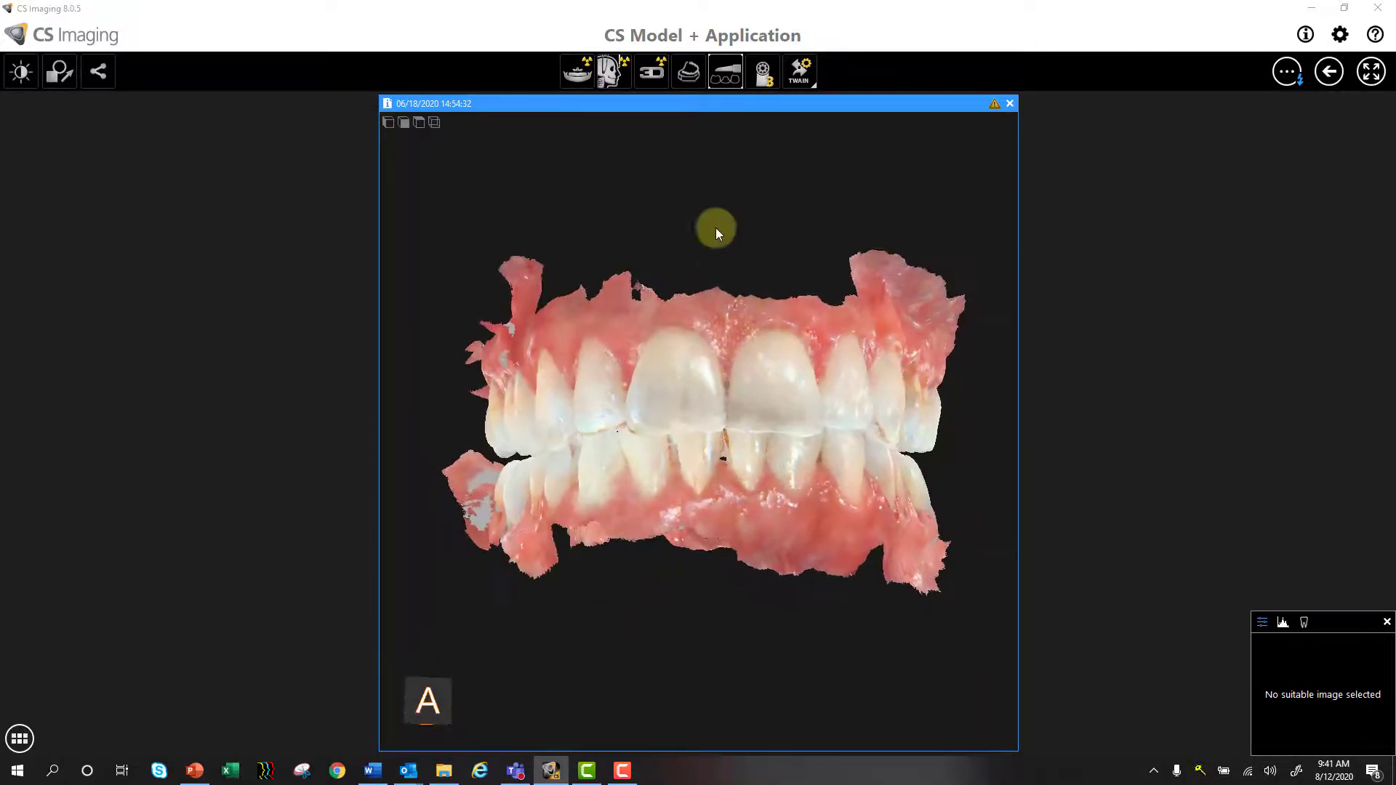
drag(710, 115, 1030, 108)
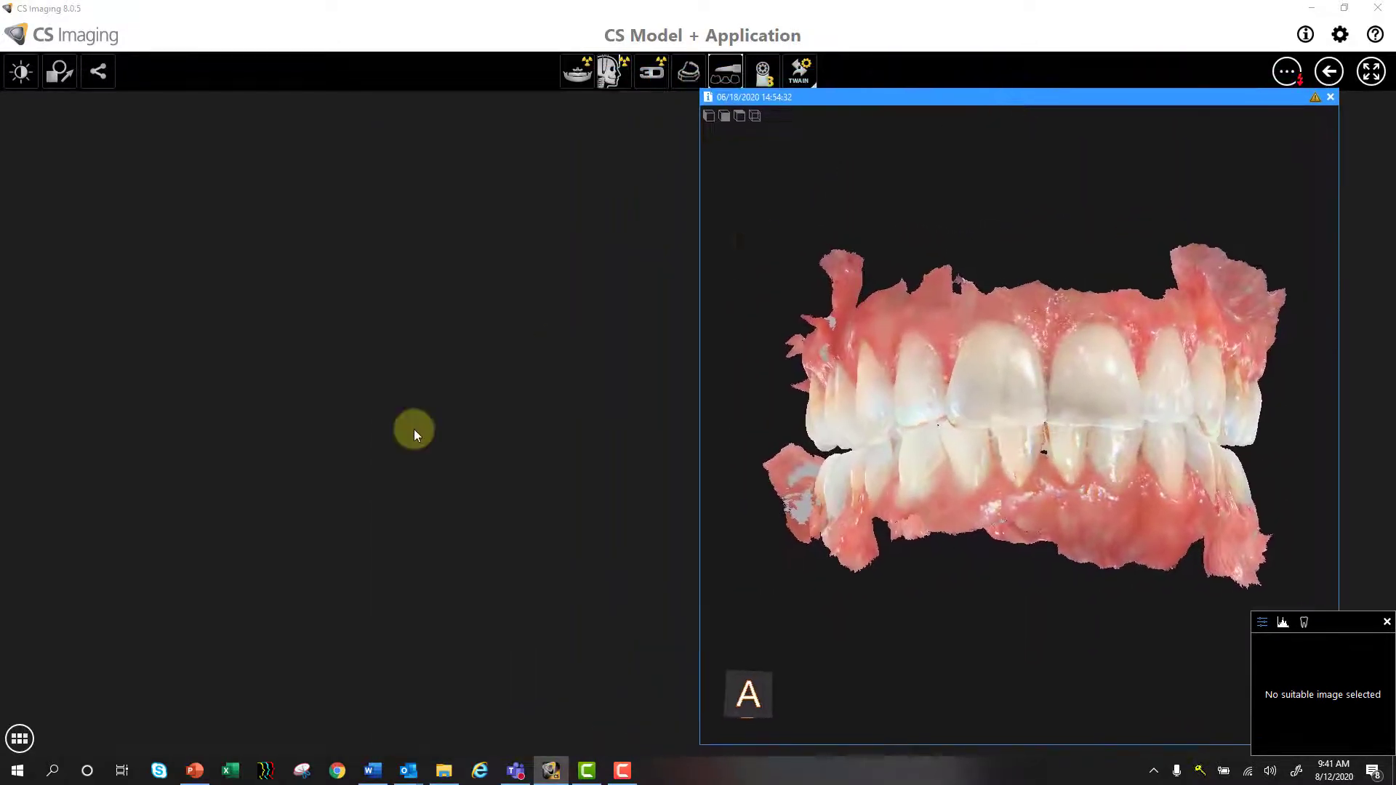
- Load the 03/19/2019 model from the image gallery into the left pane
click(16, 740)
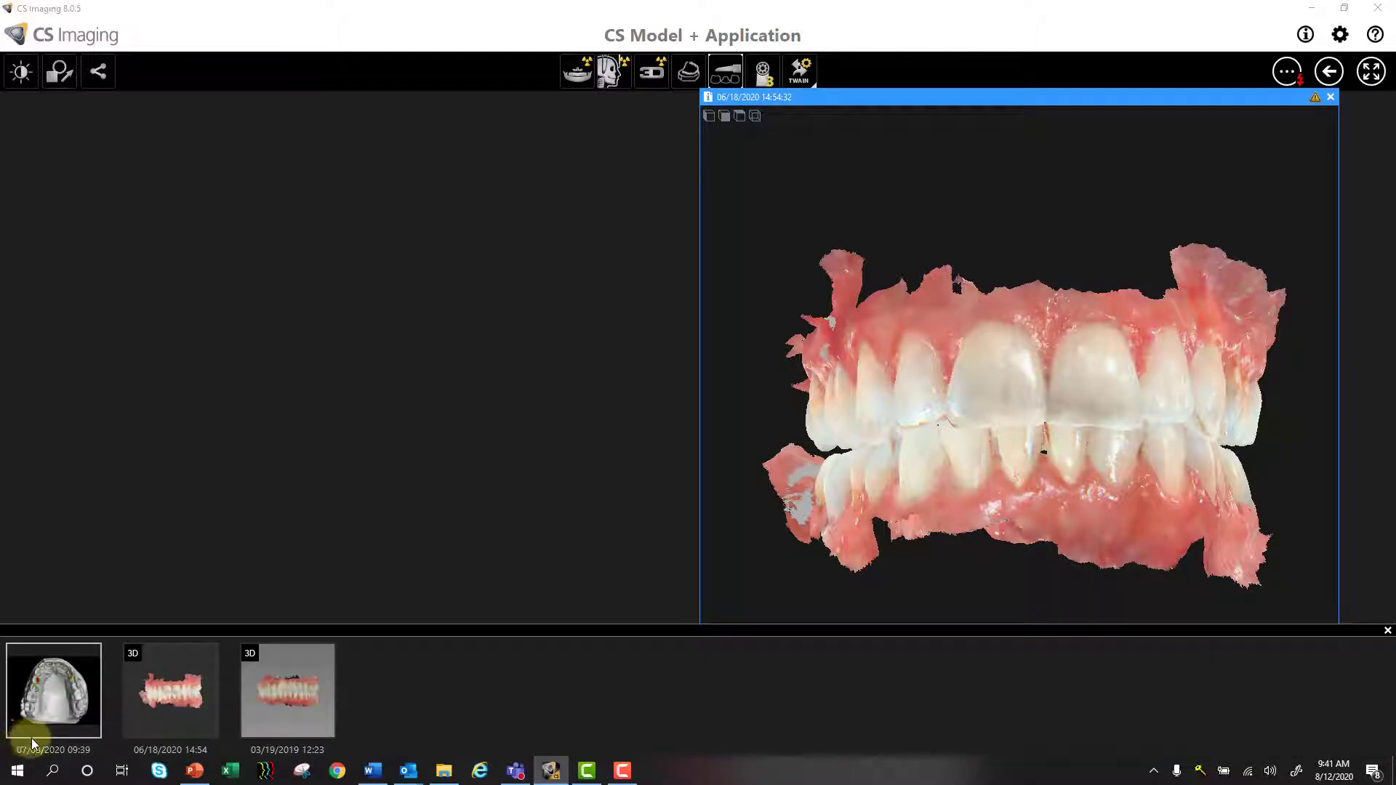
click(280, 702)
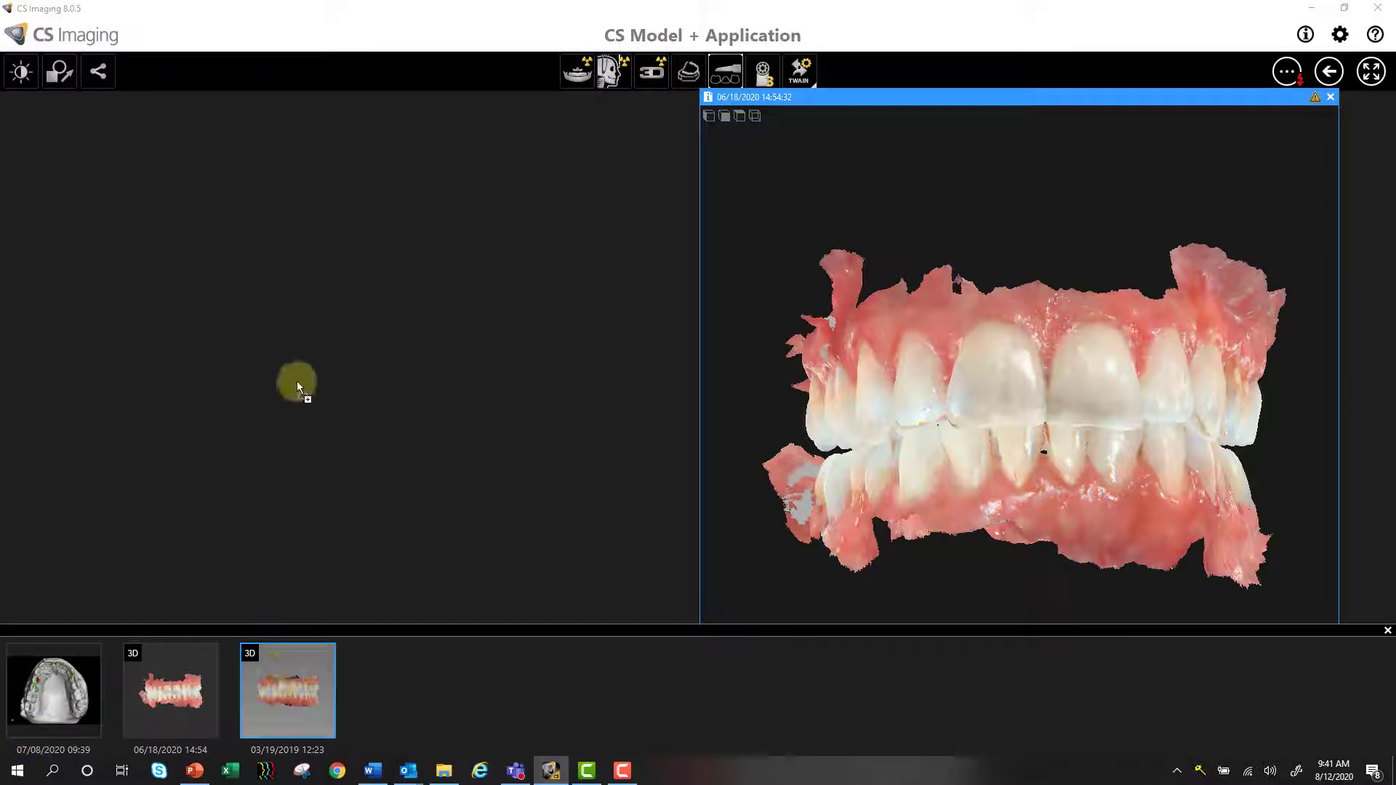
drag(290, 339, 291, 339)
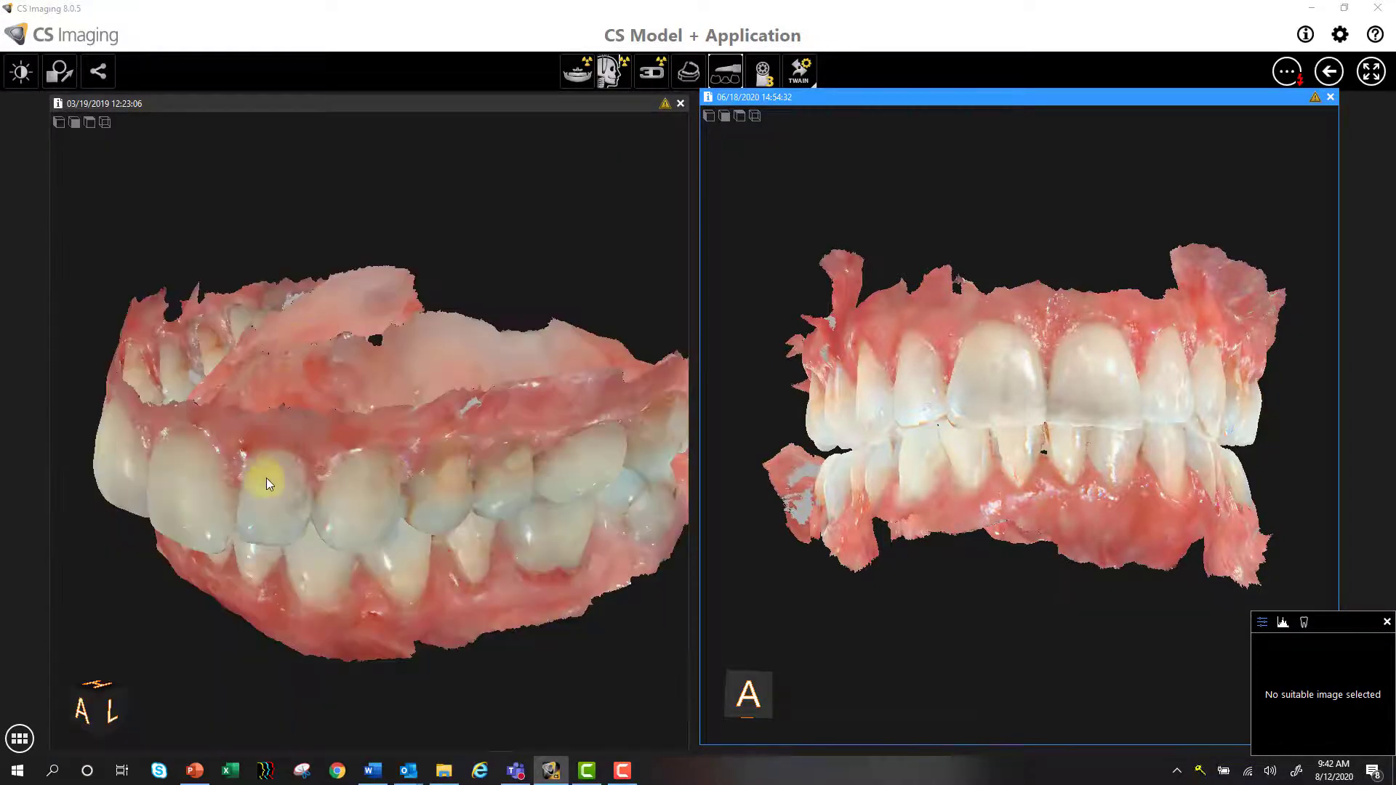
- Rotate both models to frontal views for comparison, then close the 06/18/2020 model
click(366, 387)
drag(365, 388, 655, 389)
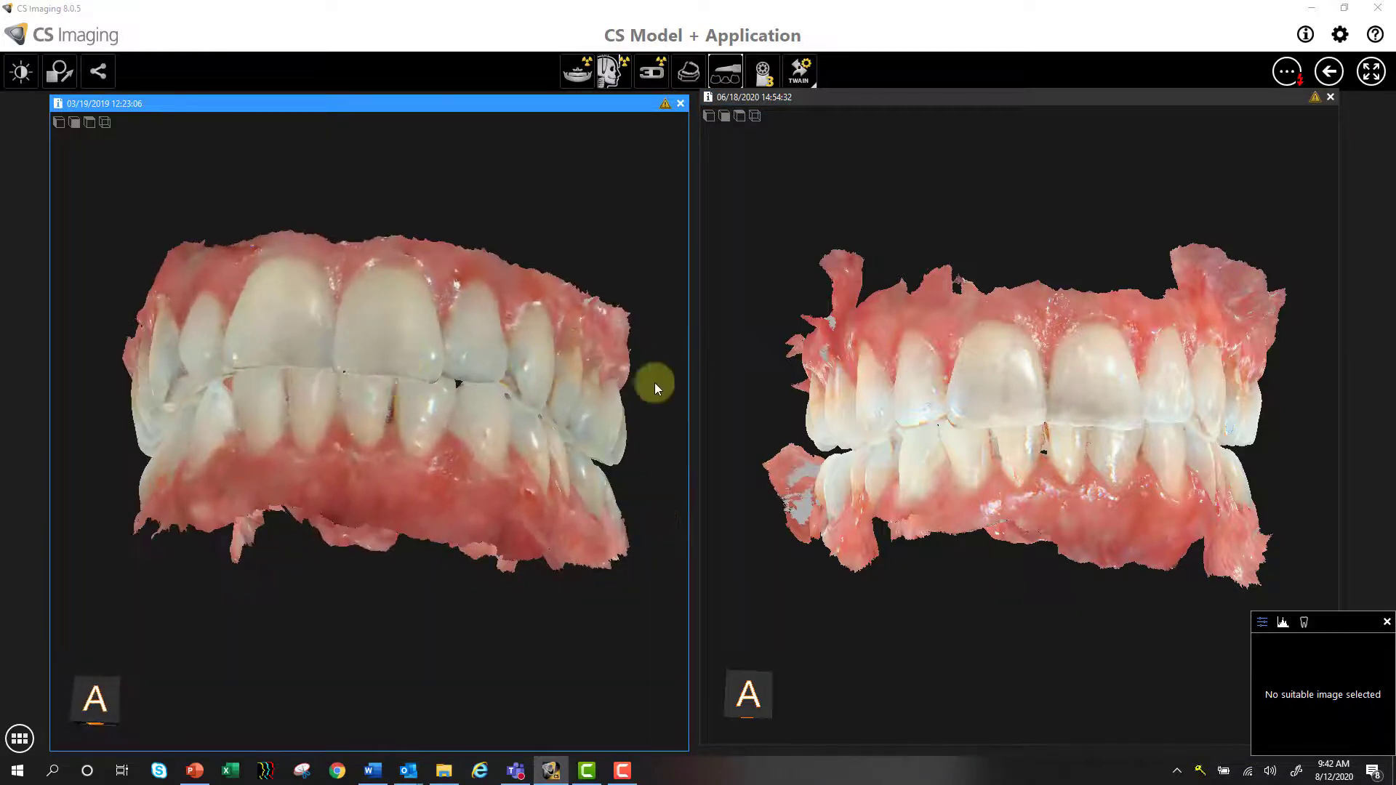
drag(1161, 253, 1219, 219)
mouse_move(395, 530)
mouse_down()
mouse_move(434, 492)
mouse_move(407, 538)
mouse_up()
drag(1036, 408, 1003, 442)
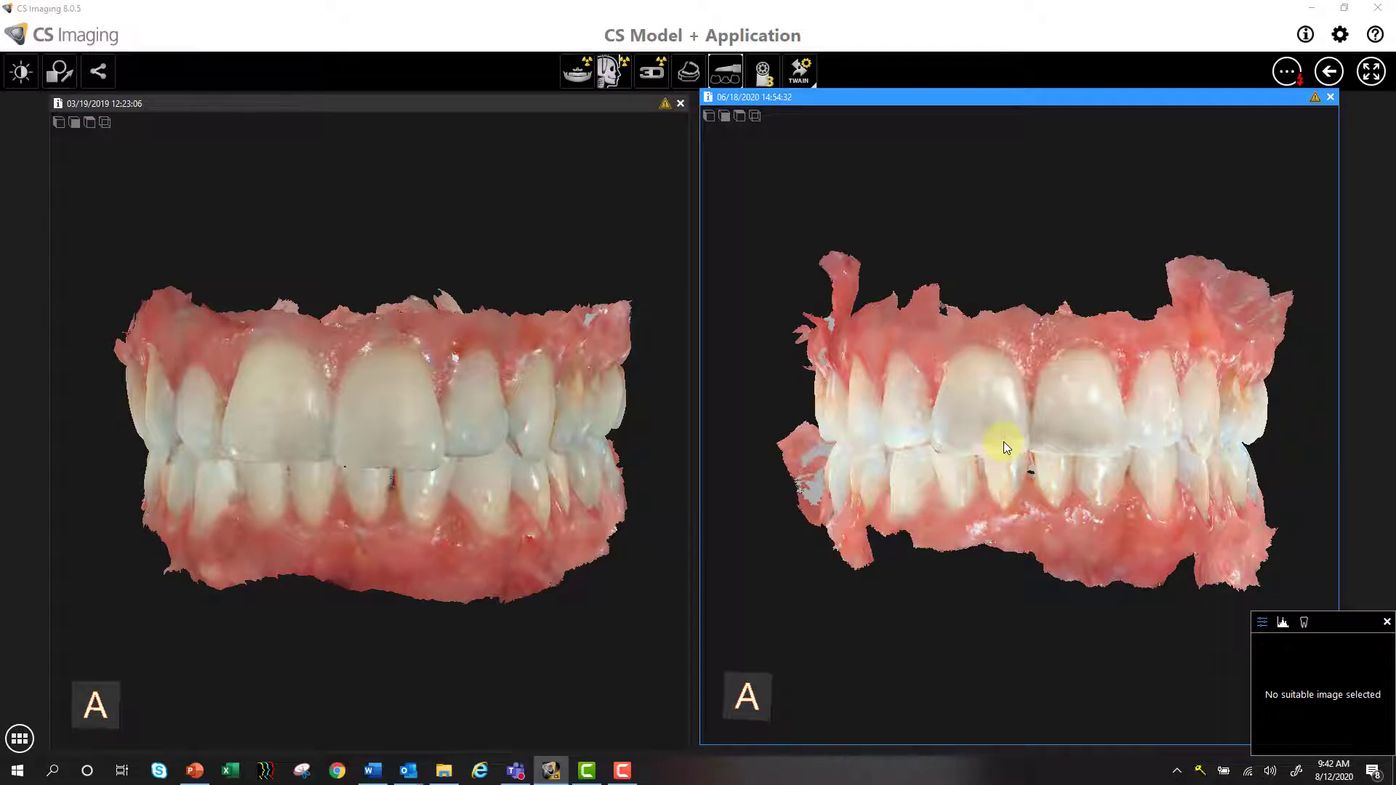
click(1331, 97)
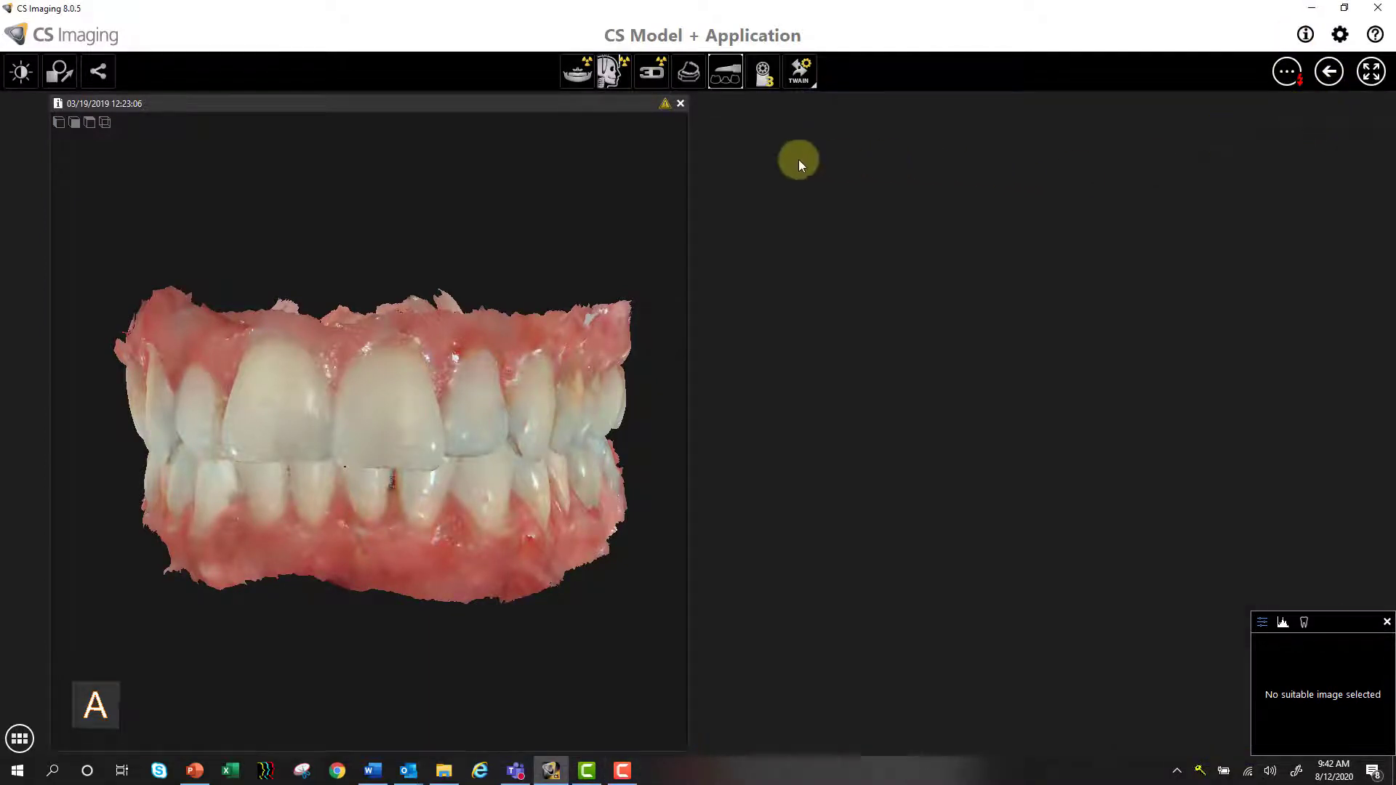
- Close the 03/19/2019 model and turn on Automatically open last used FMS template under Save
click(681, 104)
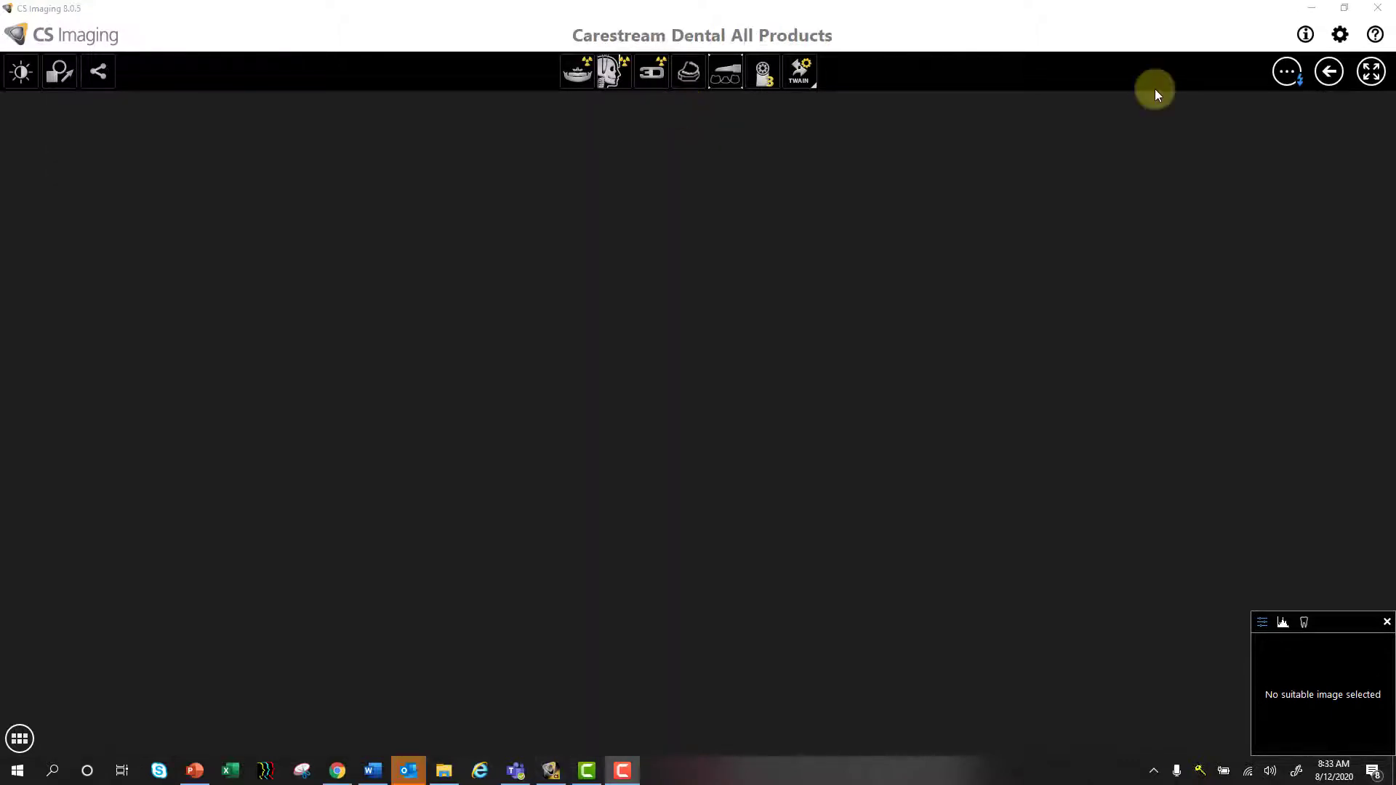
click(1342, 36)
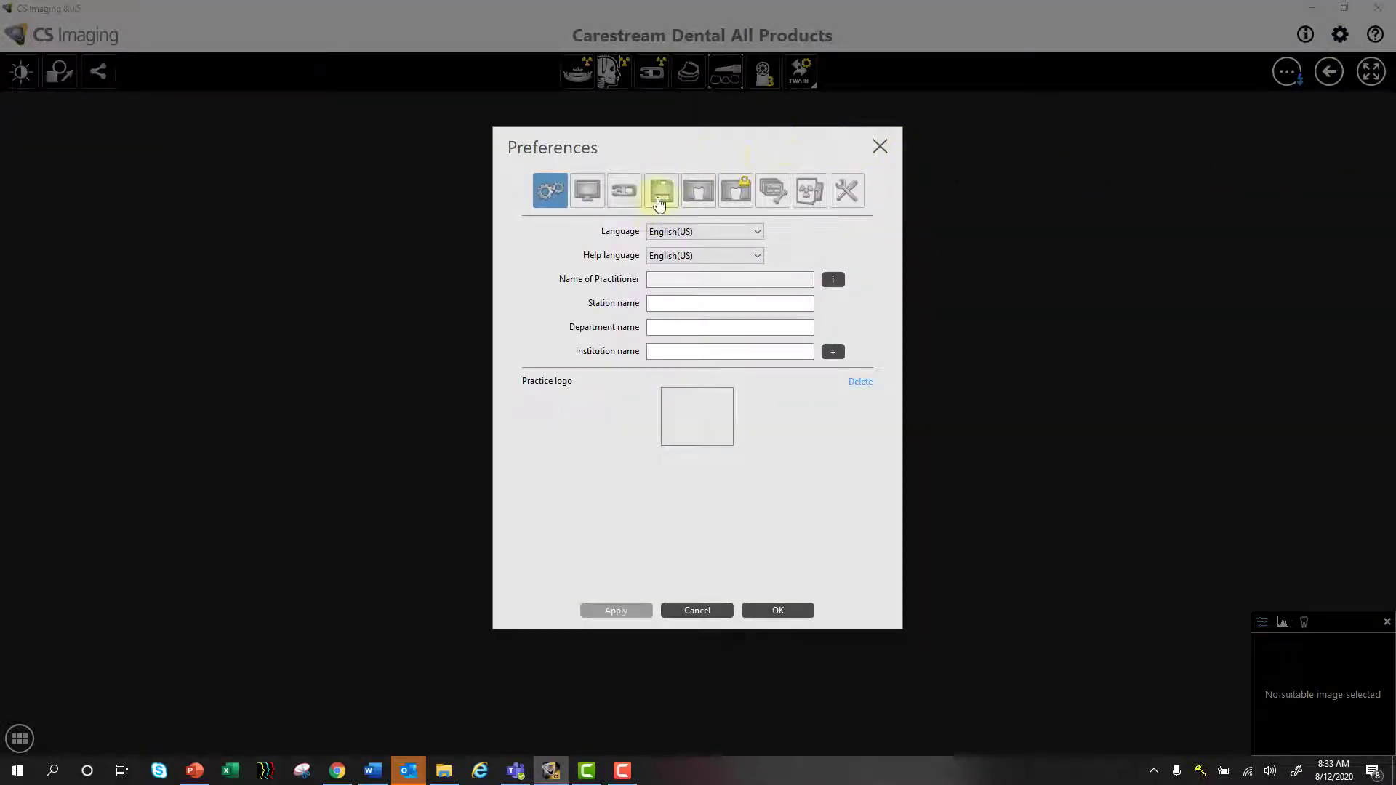
click(661, 199)
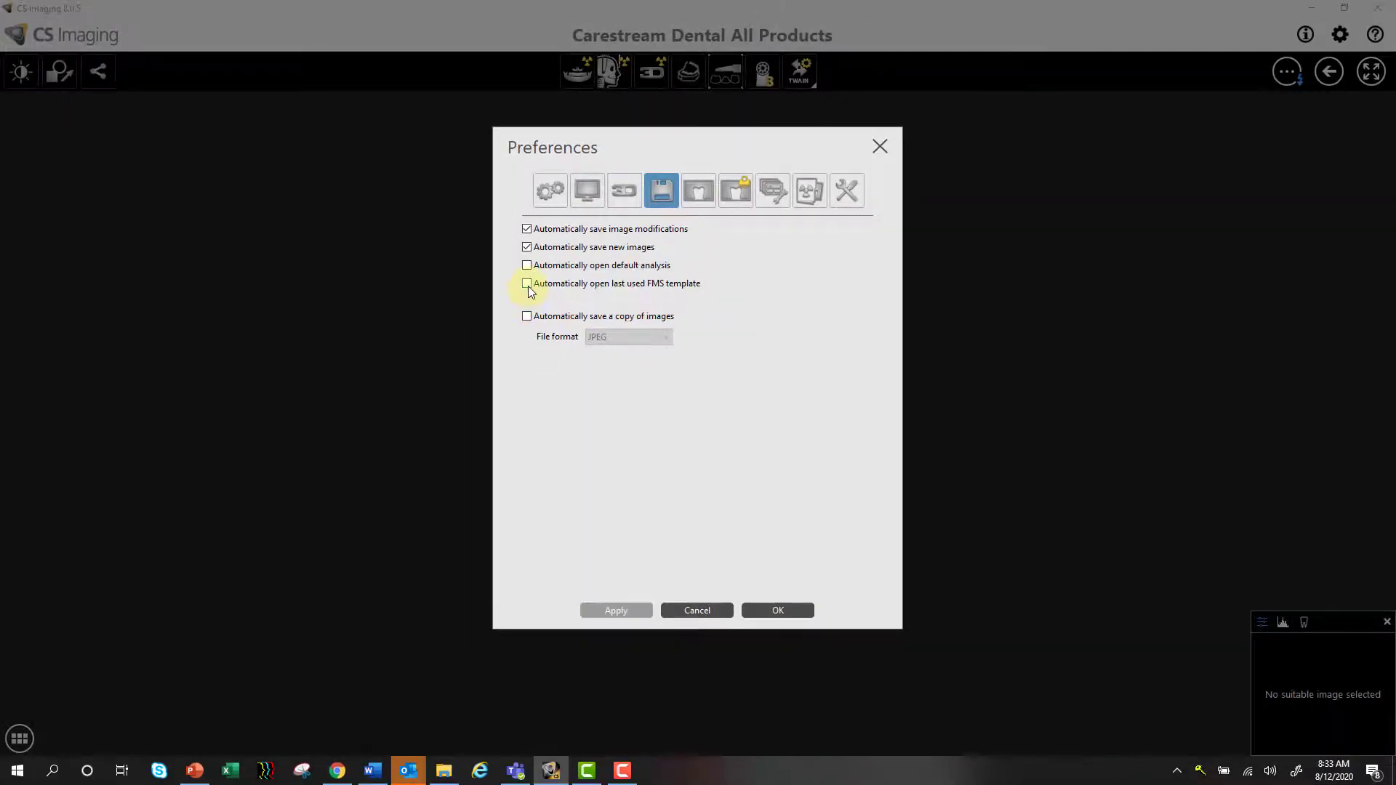
click(528, 288)
click(773, 610)
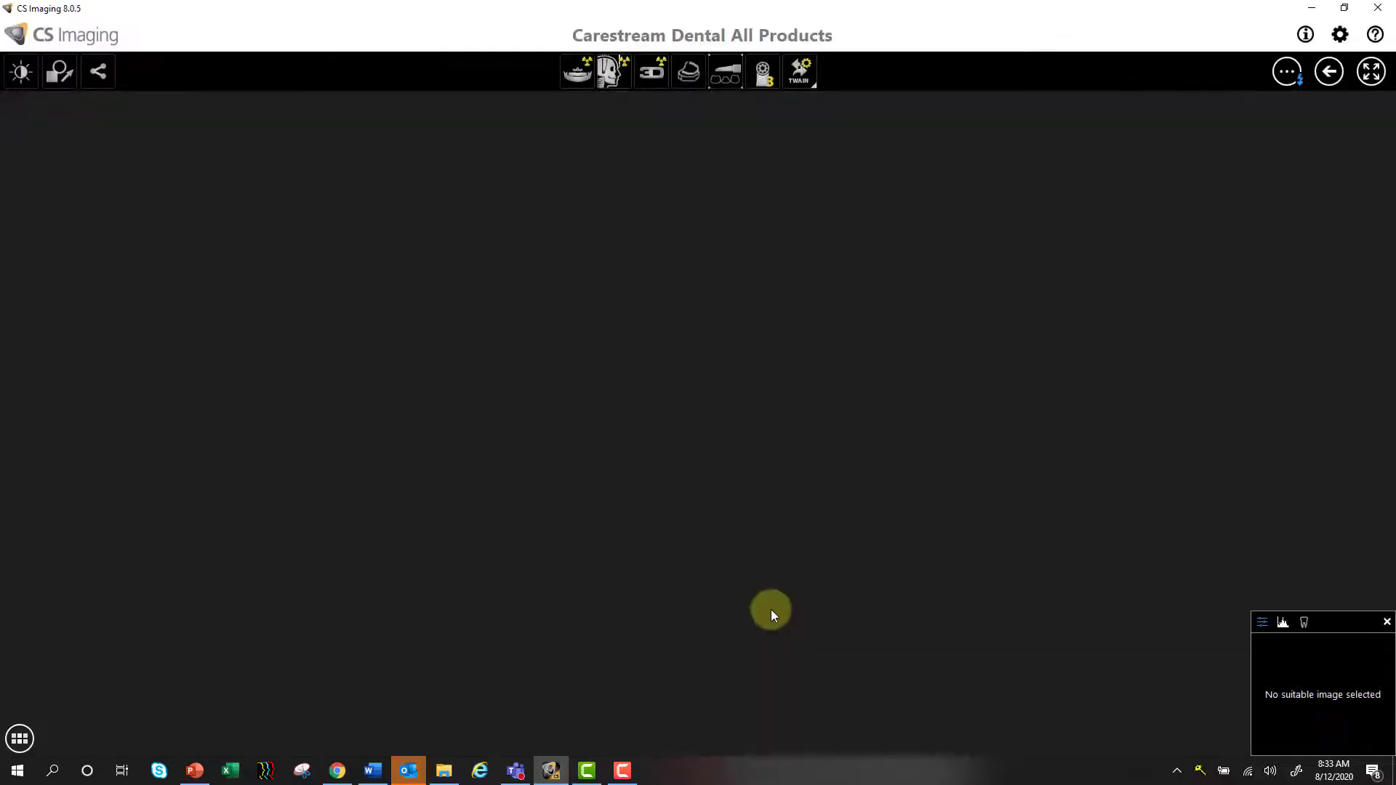
click(1327, 72)
- Open the Carestream Dental patient, then close its auto-opened empty 8-frame FMS template
click(144, 684)
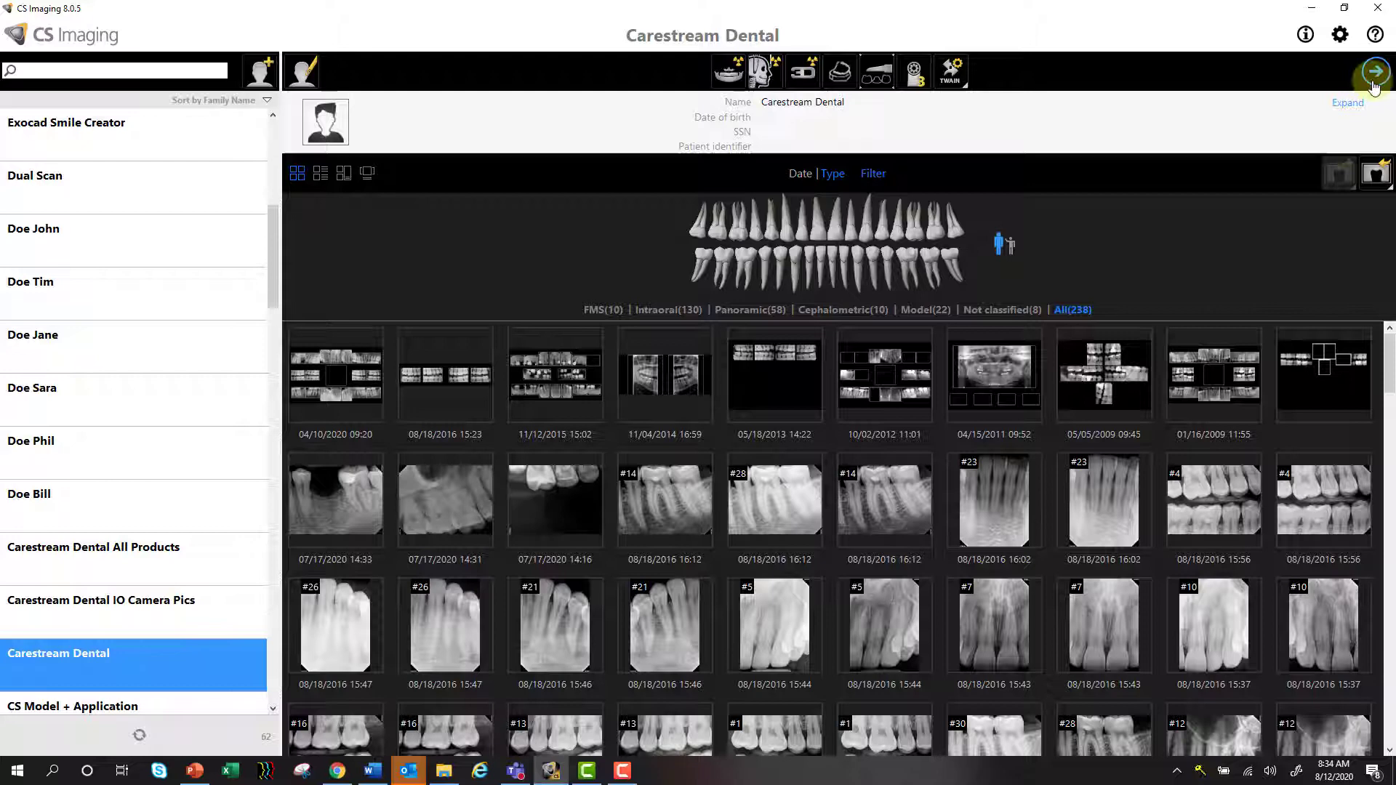
double_click(221, 683)
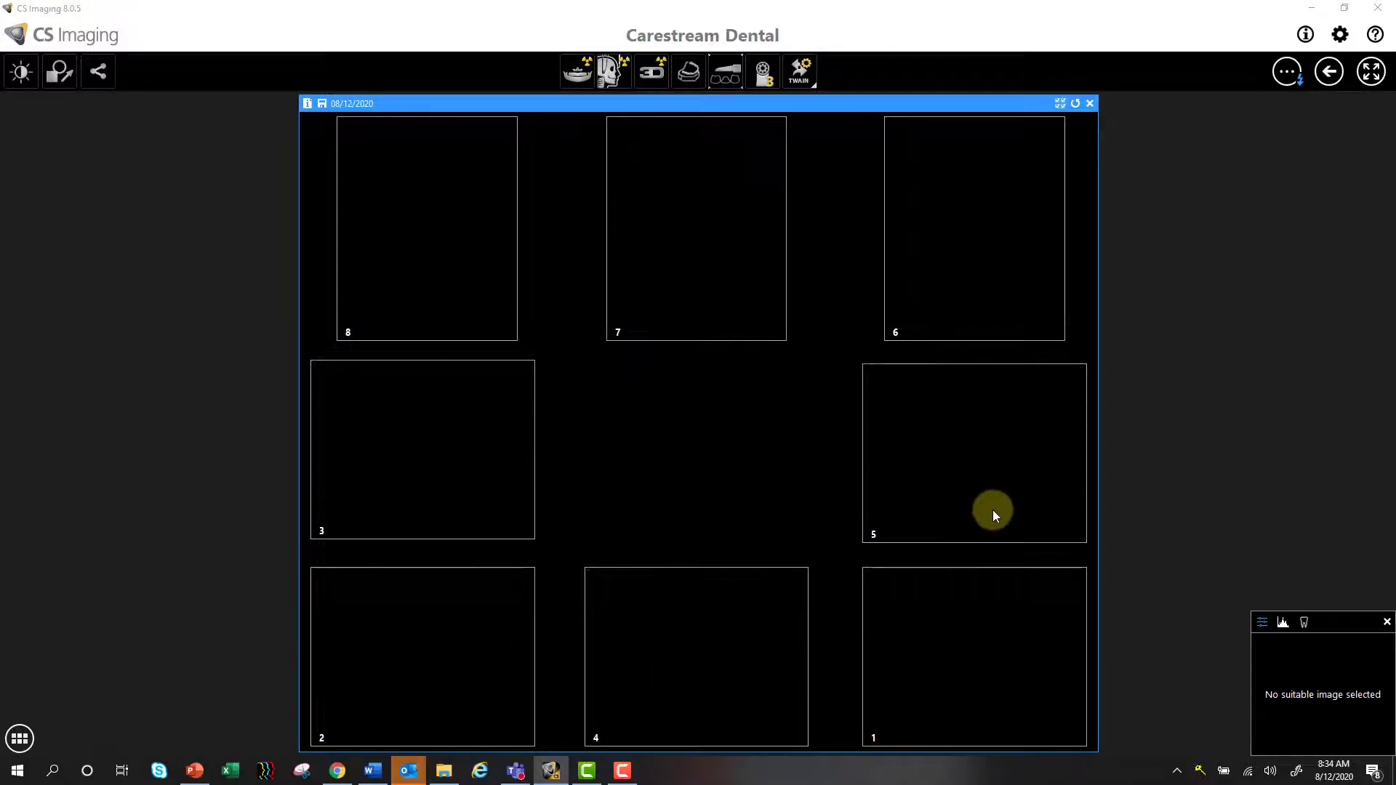
click(1092, 103)
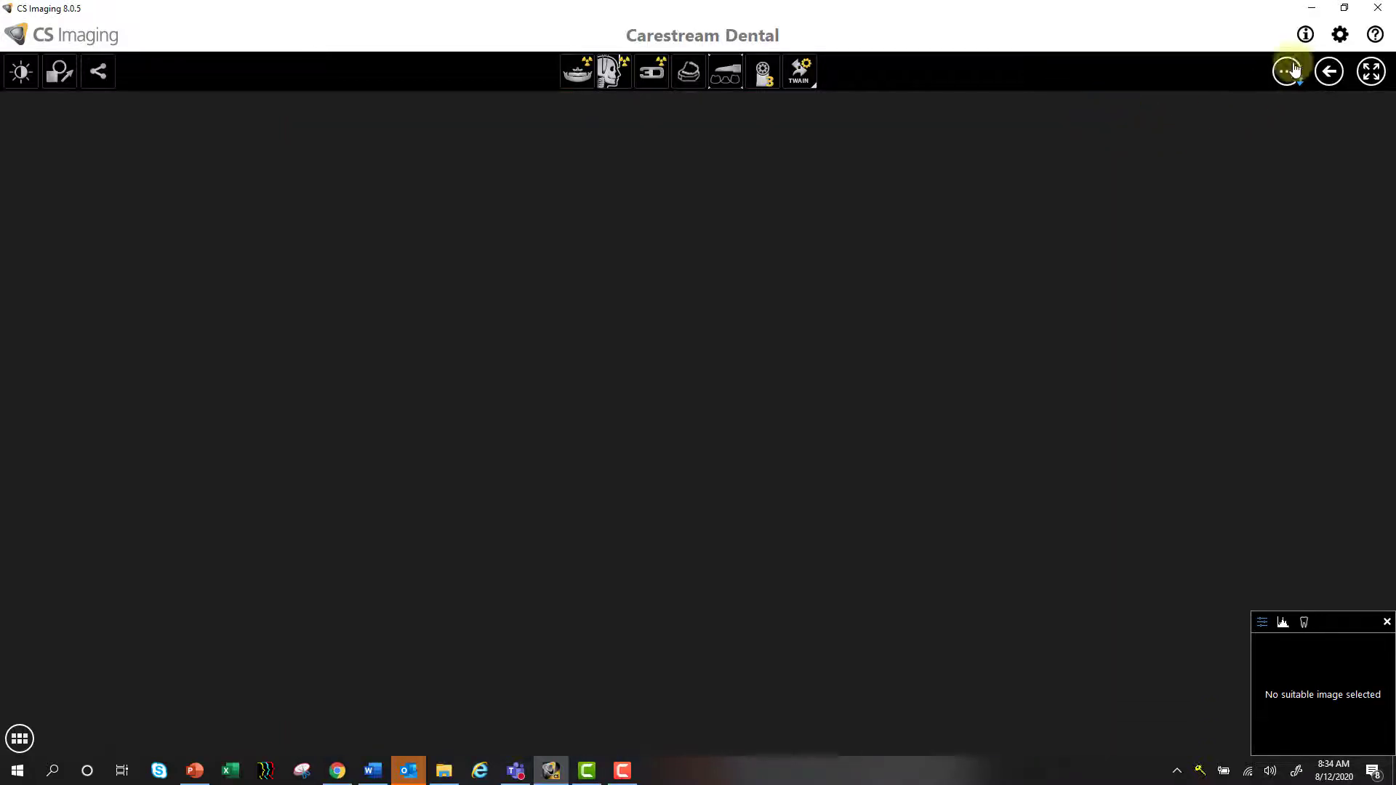
- Disable auto-opening of the last used FMS template in the automatic saving preferences
click(1341, 40)
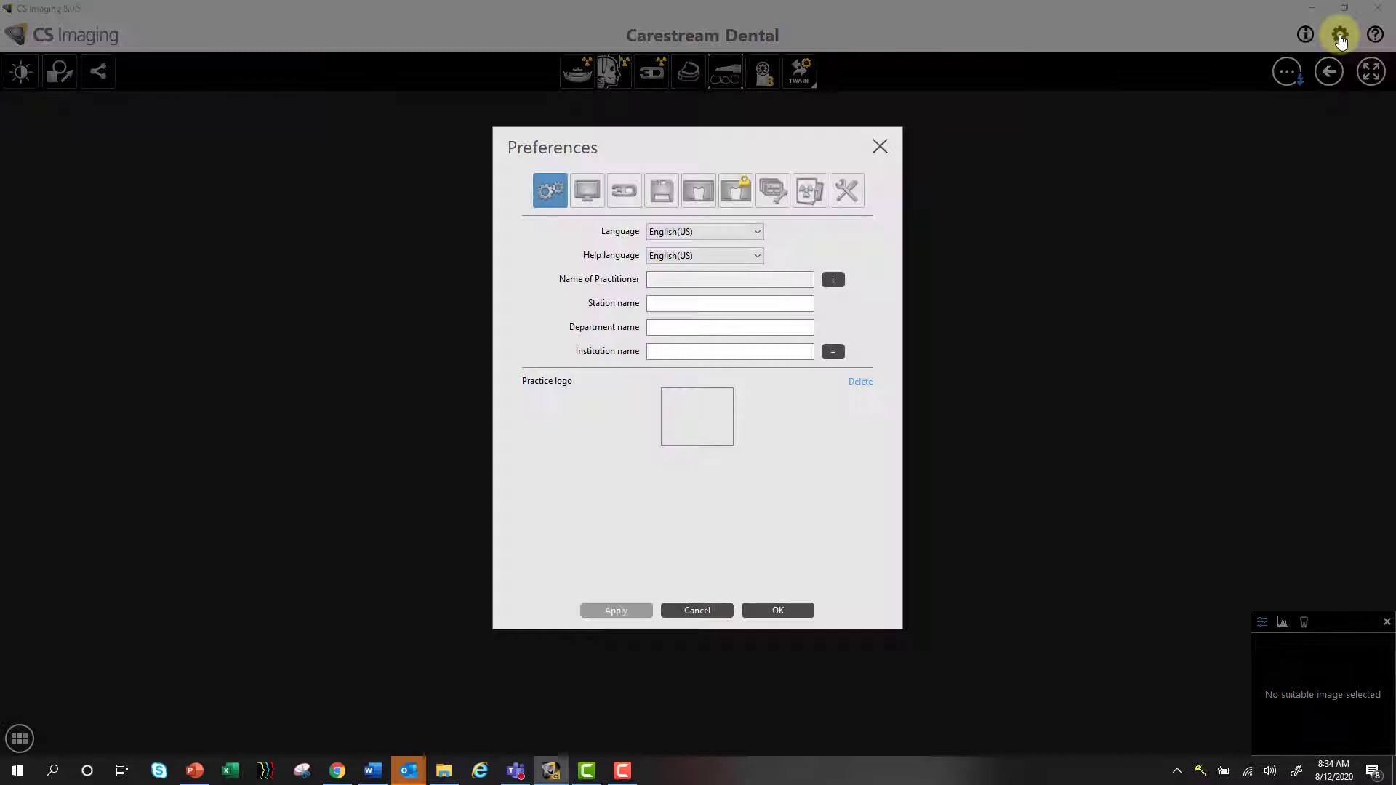
click(666, 192)
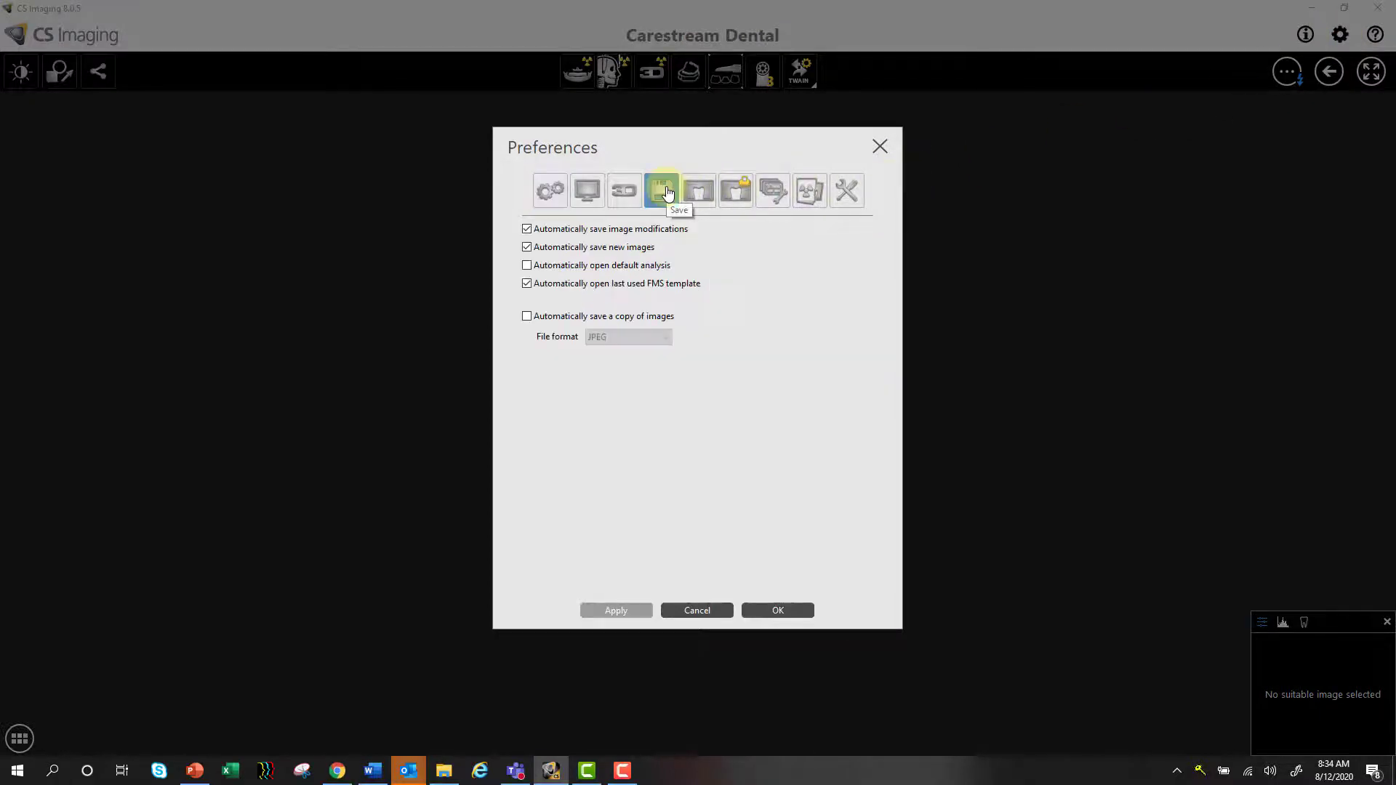
click(527, 284)
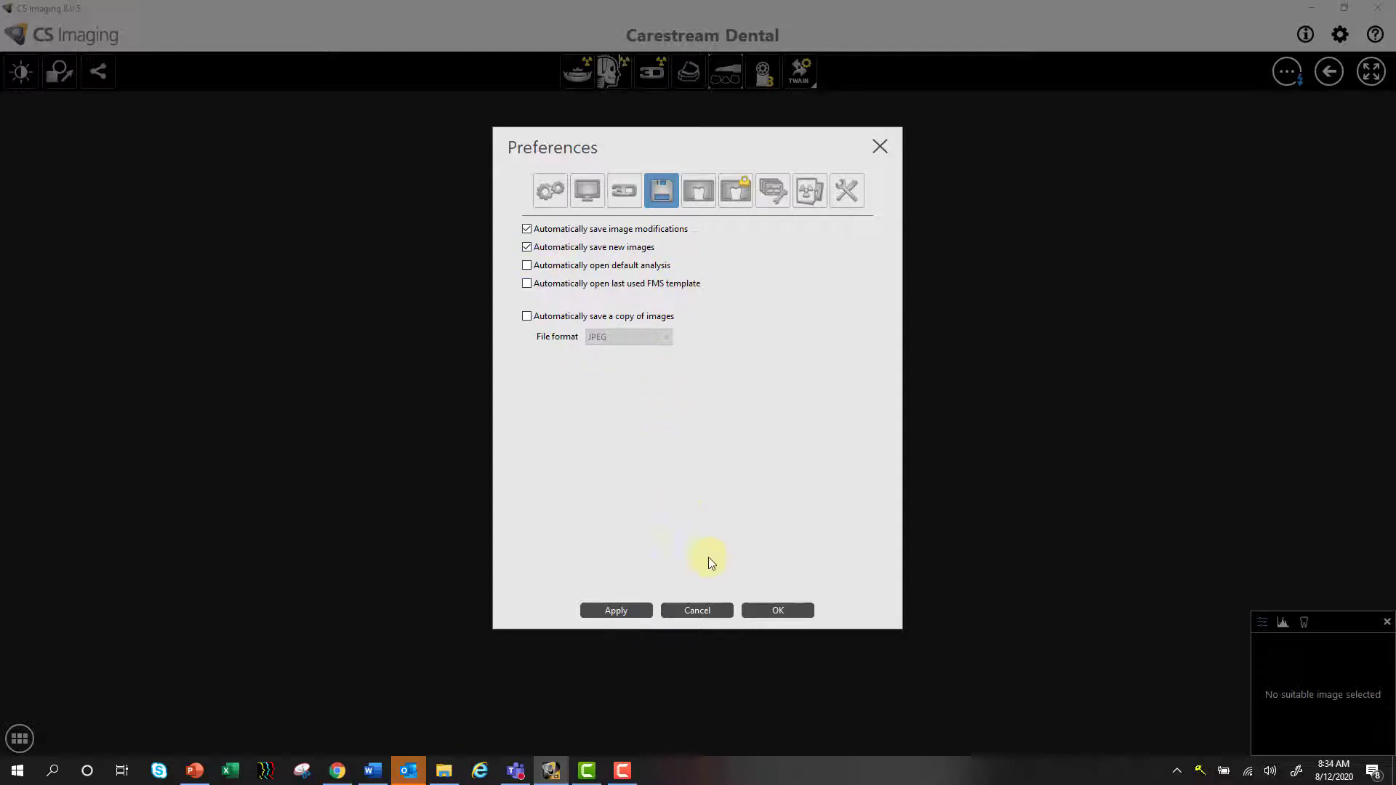
click(759, 609)
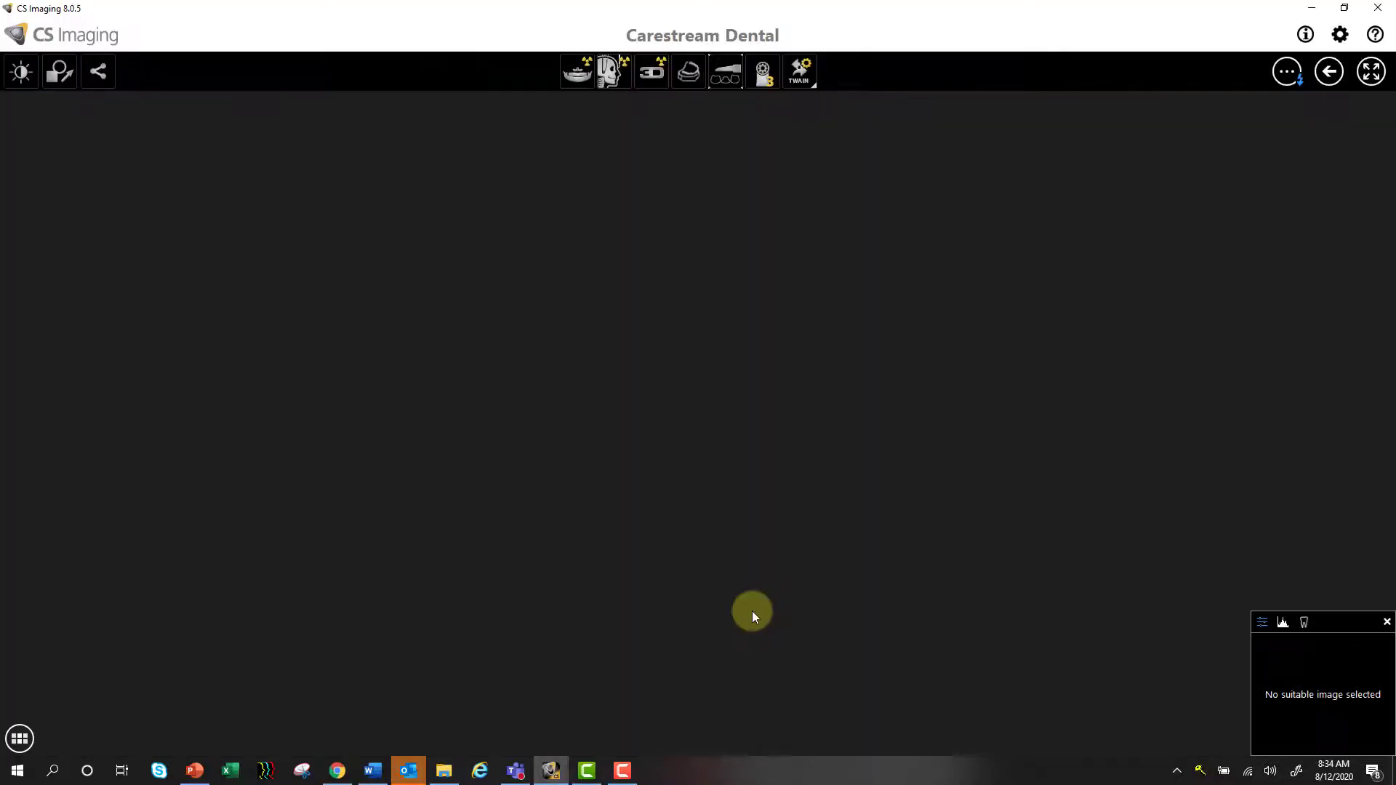
- Reopen preferences and show the Templates page with the FMS and CEPH template paths
click(1340, 37)
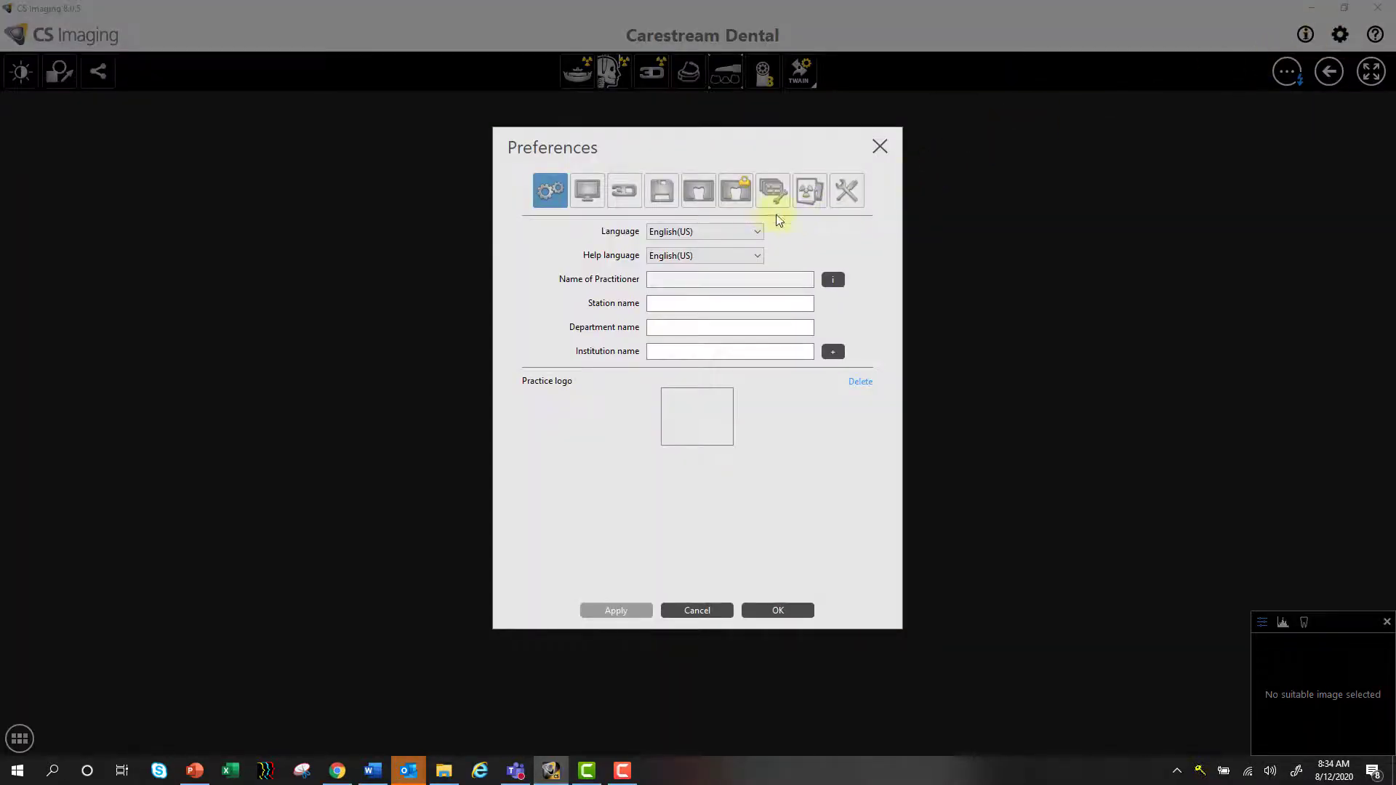
click(709, 190)
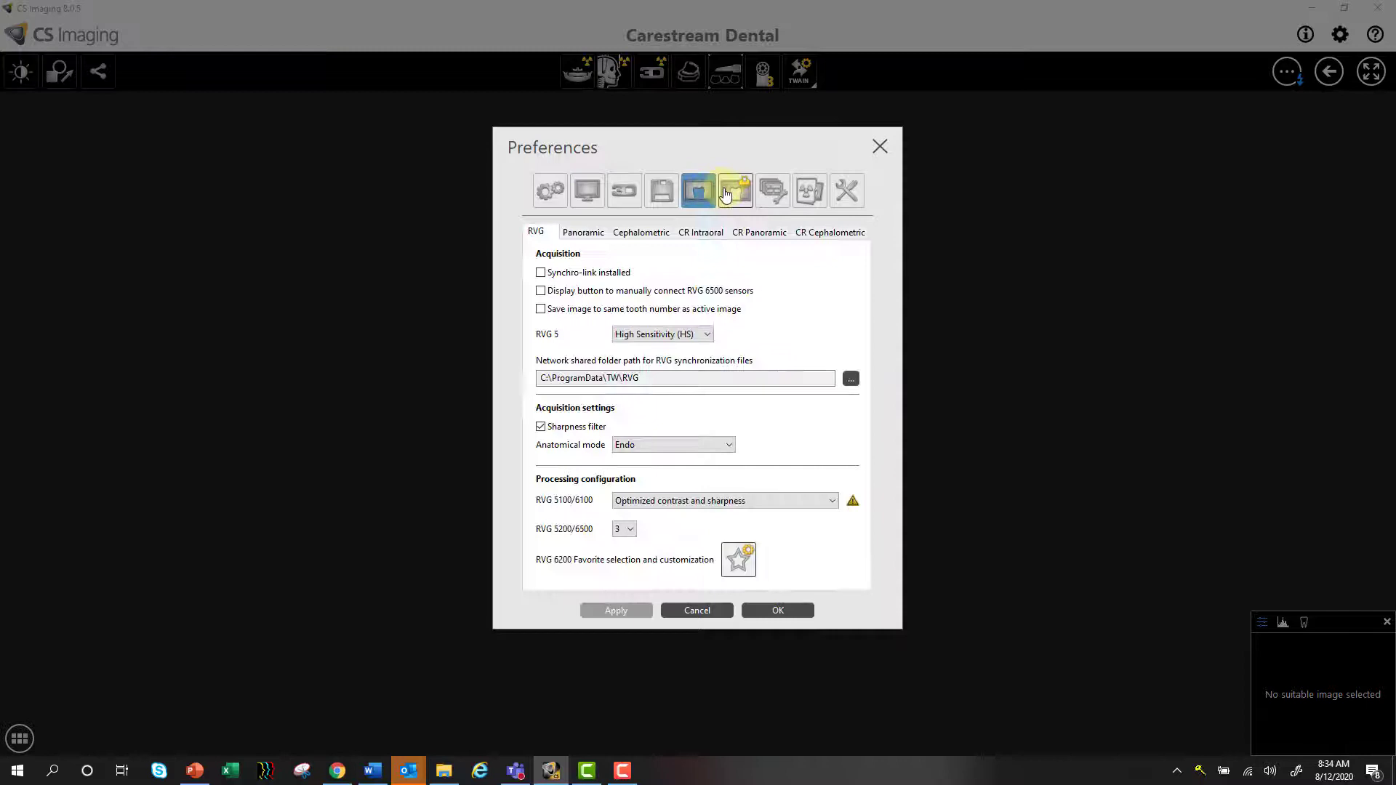
click(730, 196)
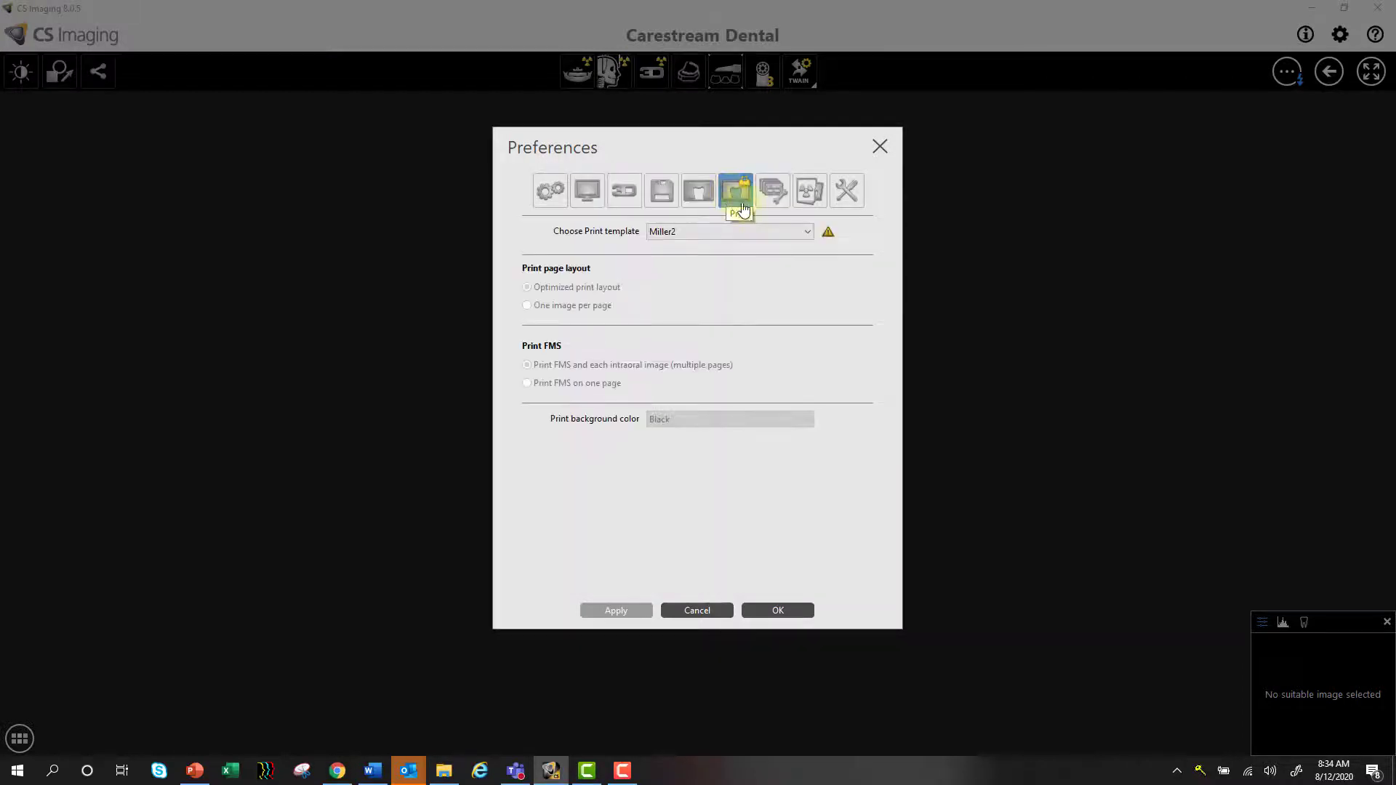
click(772, 197)
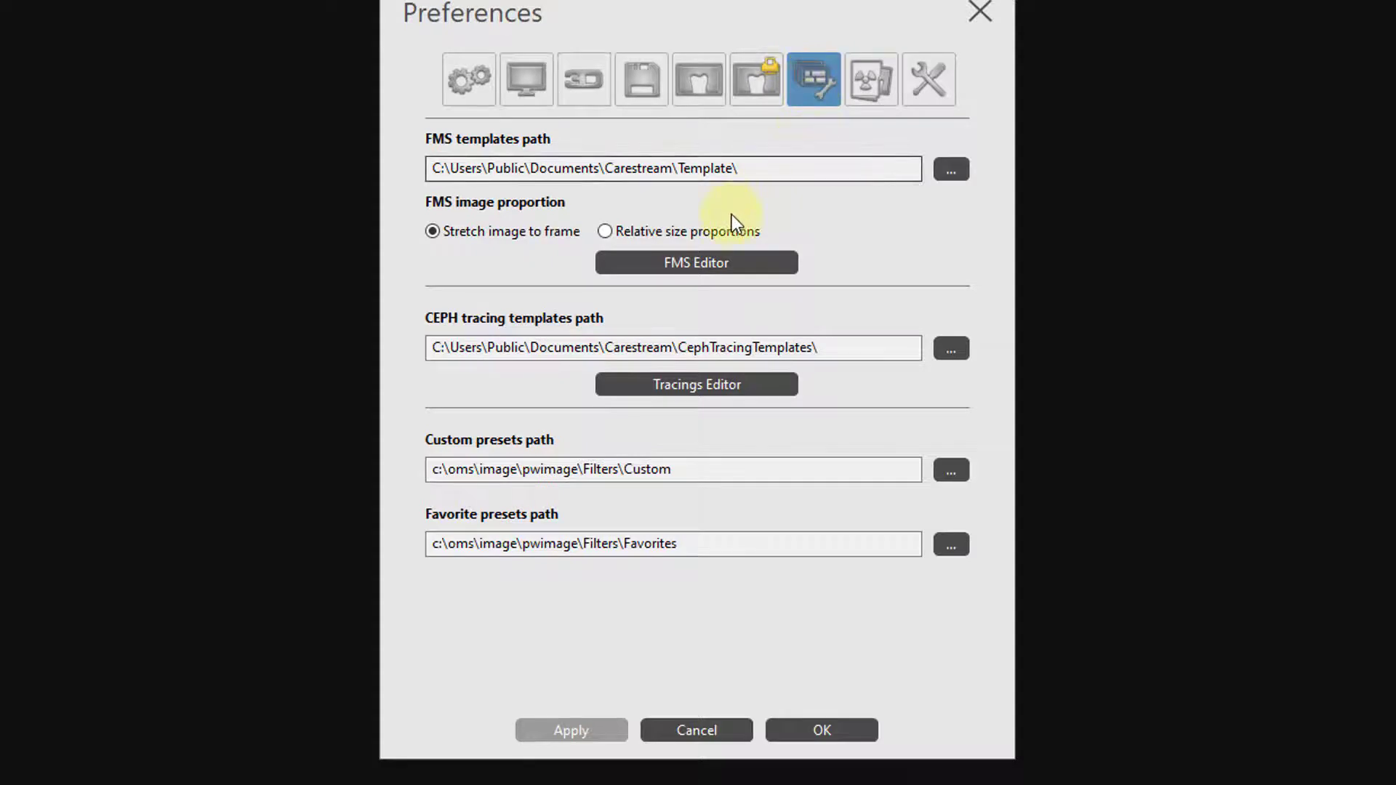
- Preview the Bitewings layouts, then duplicate the Checkup FMS template as 'Checkup Copy'
click(703, 266)
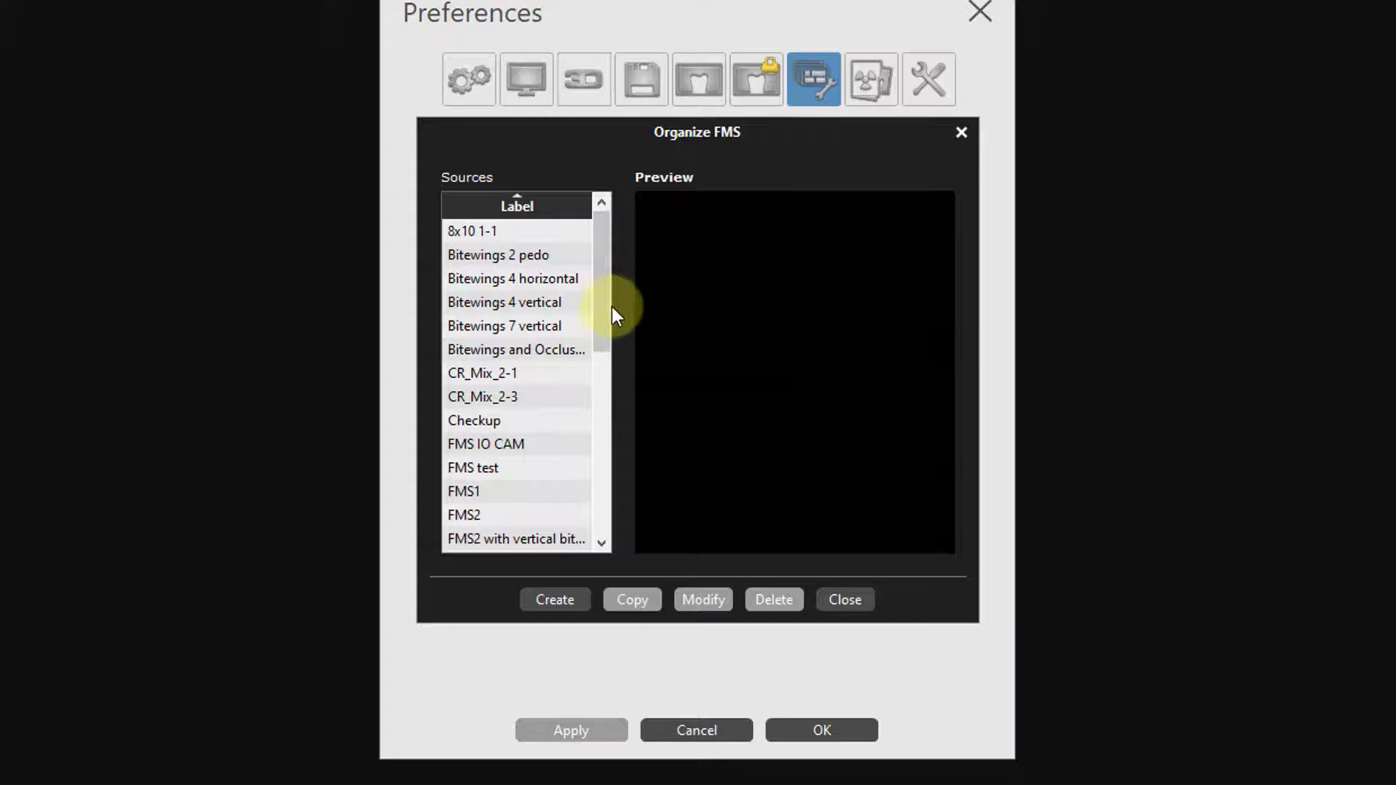
drag(604, 289, 611, 261)
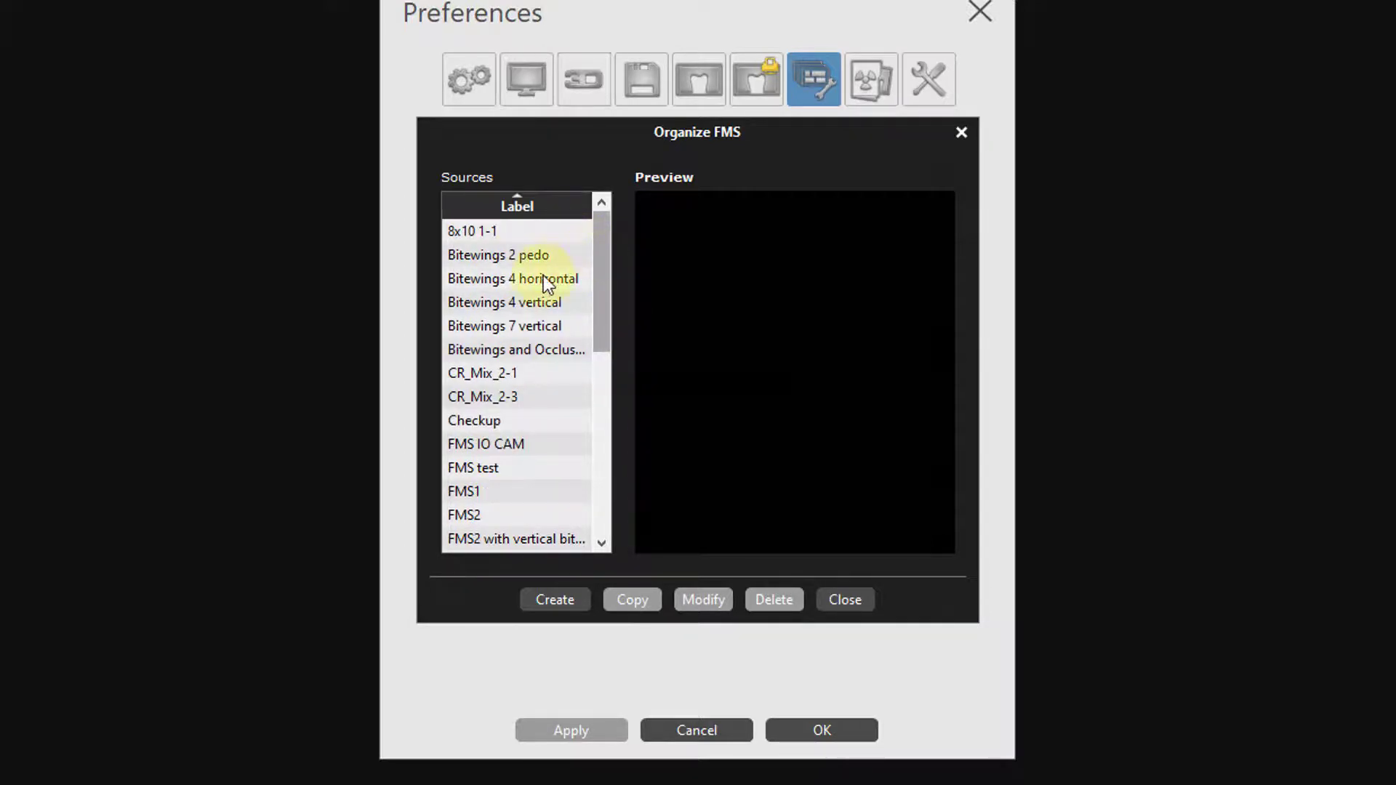
click(505, 301)
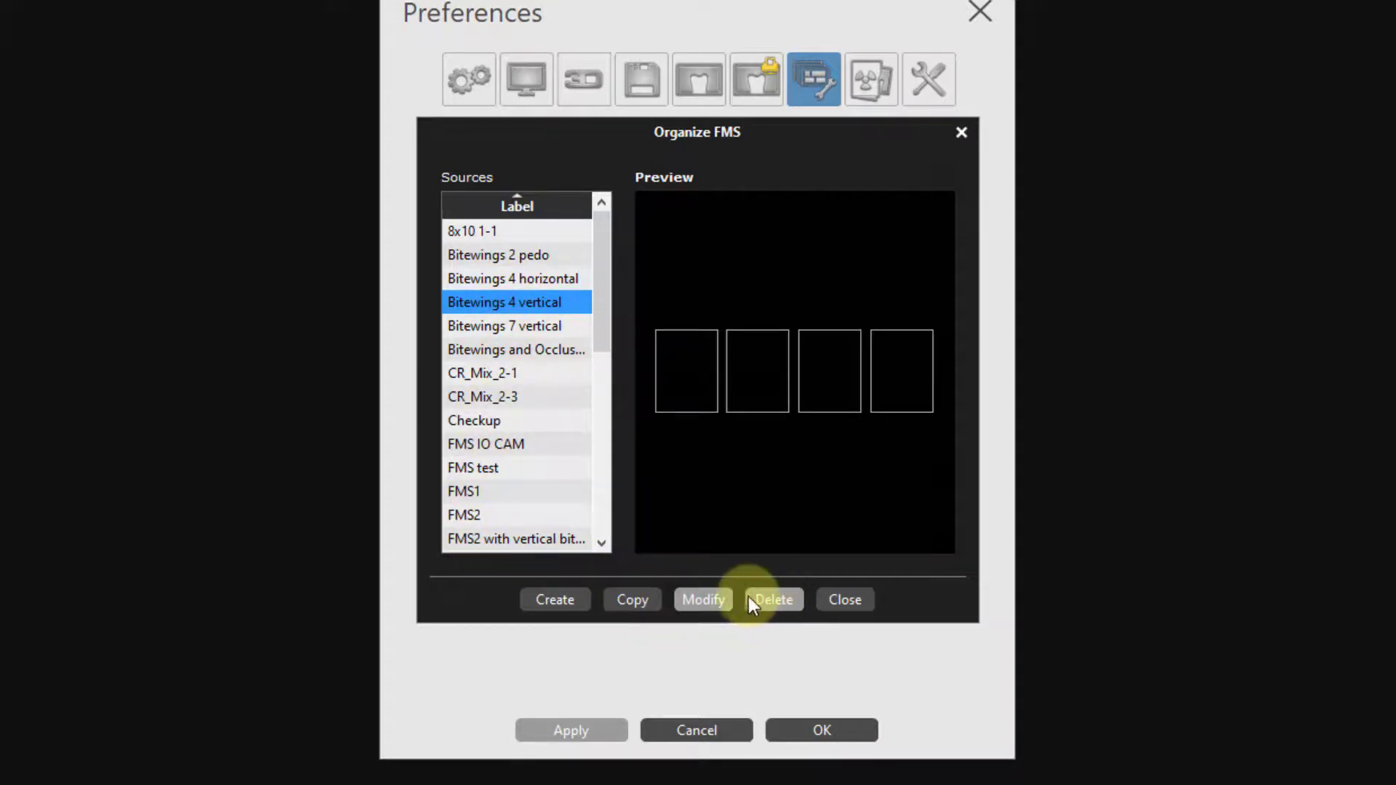
click(525, 329)
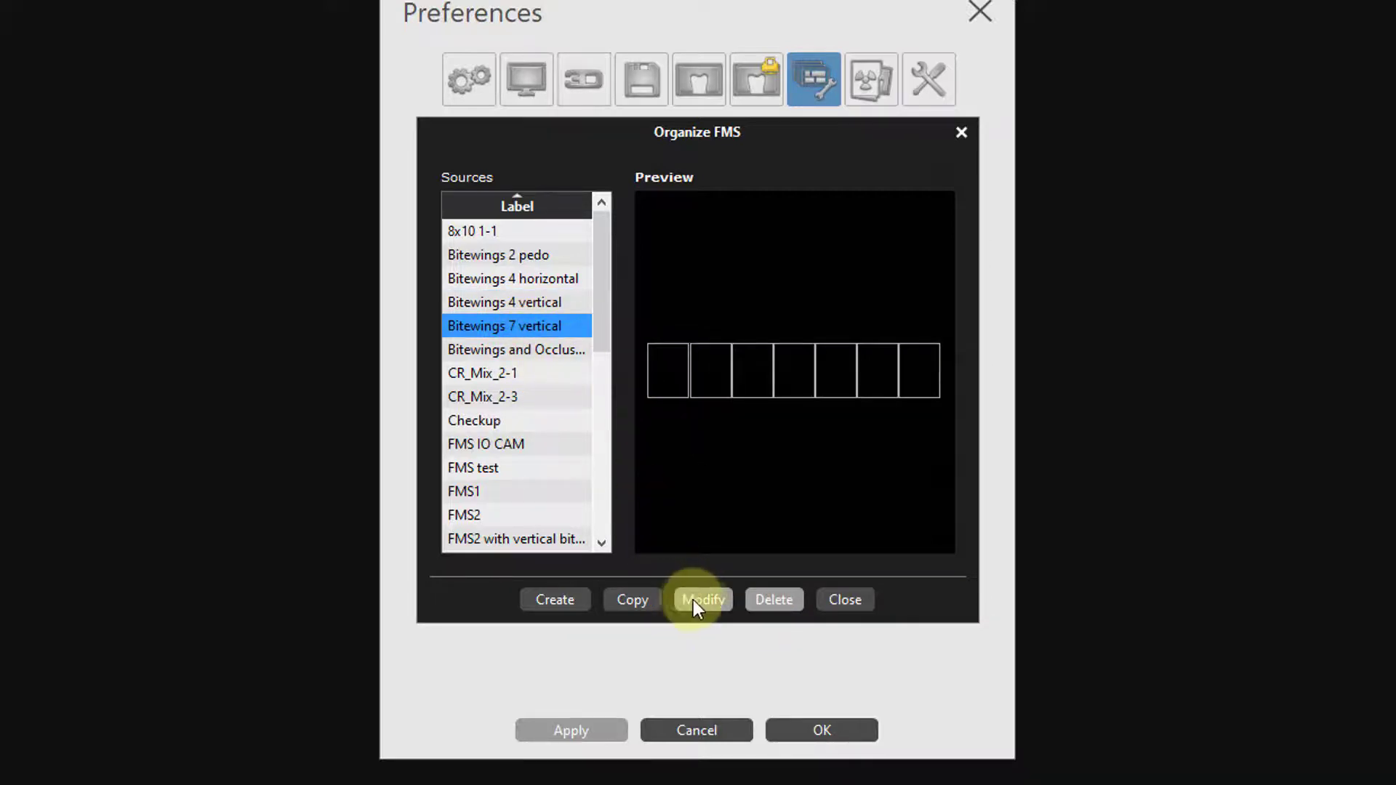
click(492, 422)
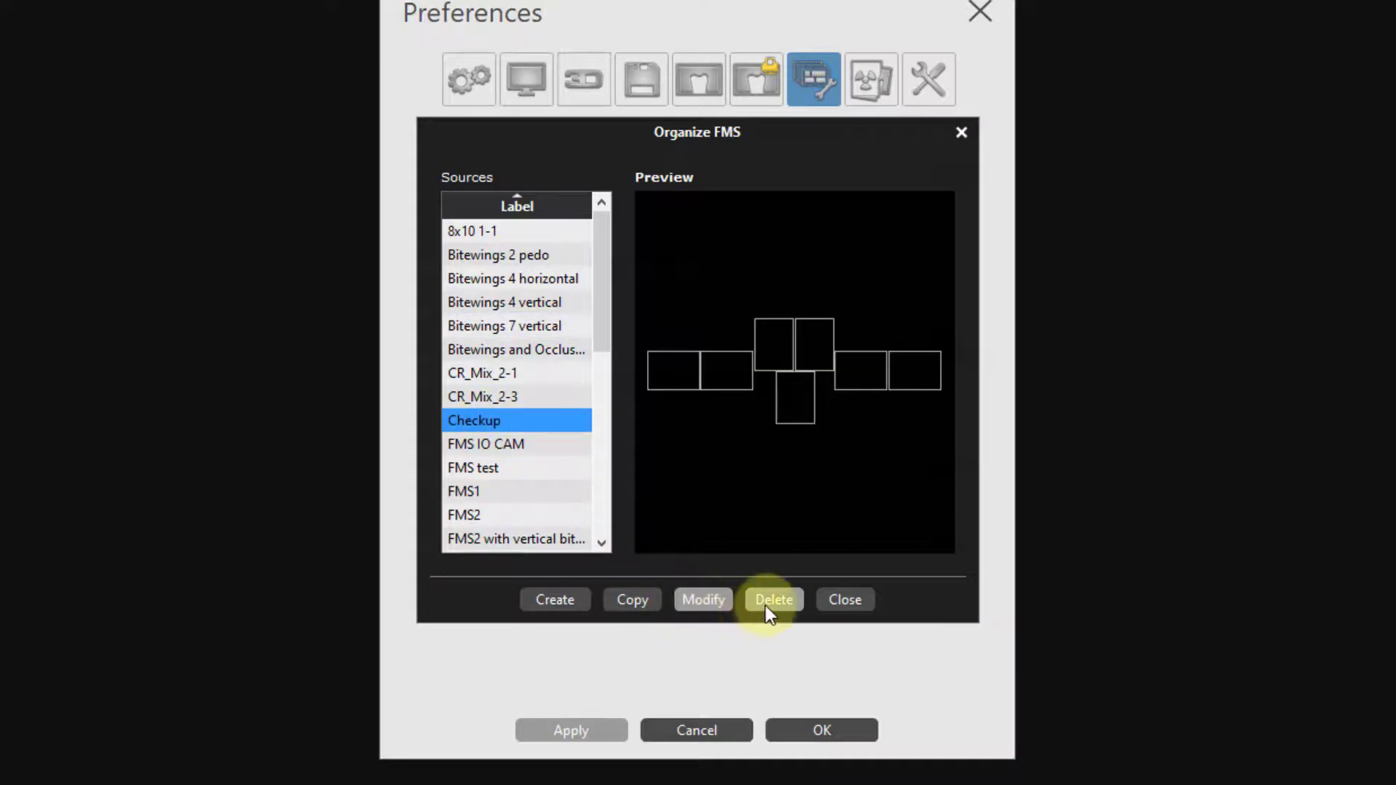
click(633, 599)
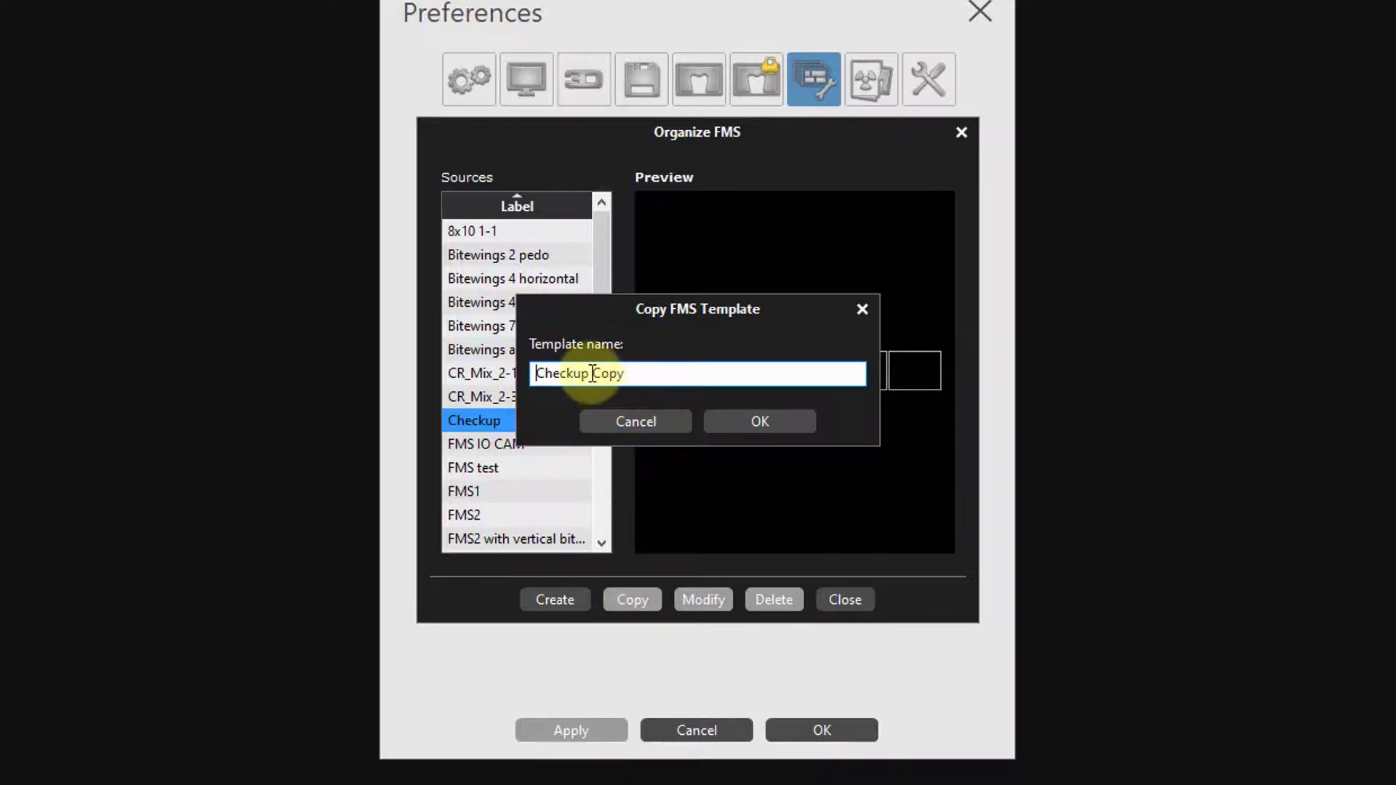
click(746, 420)
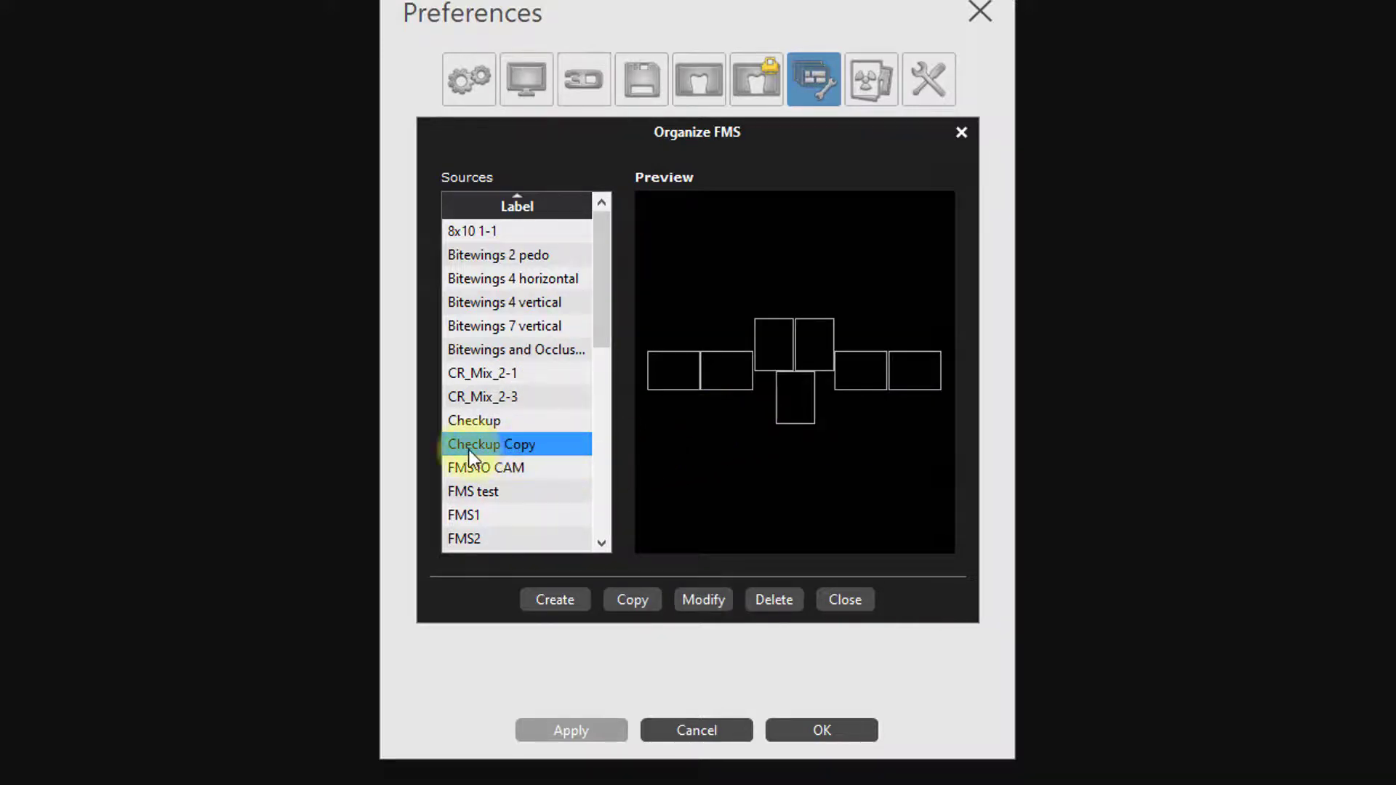
- Open 'Checkup Copy' in the FMS Editor, then exit back to the Templates preferences
click(695, 599)
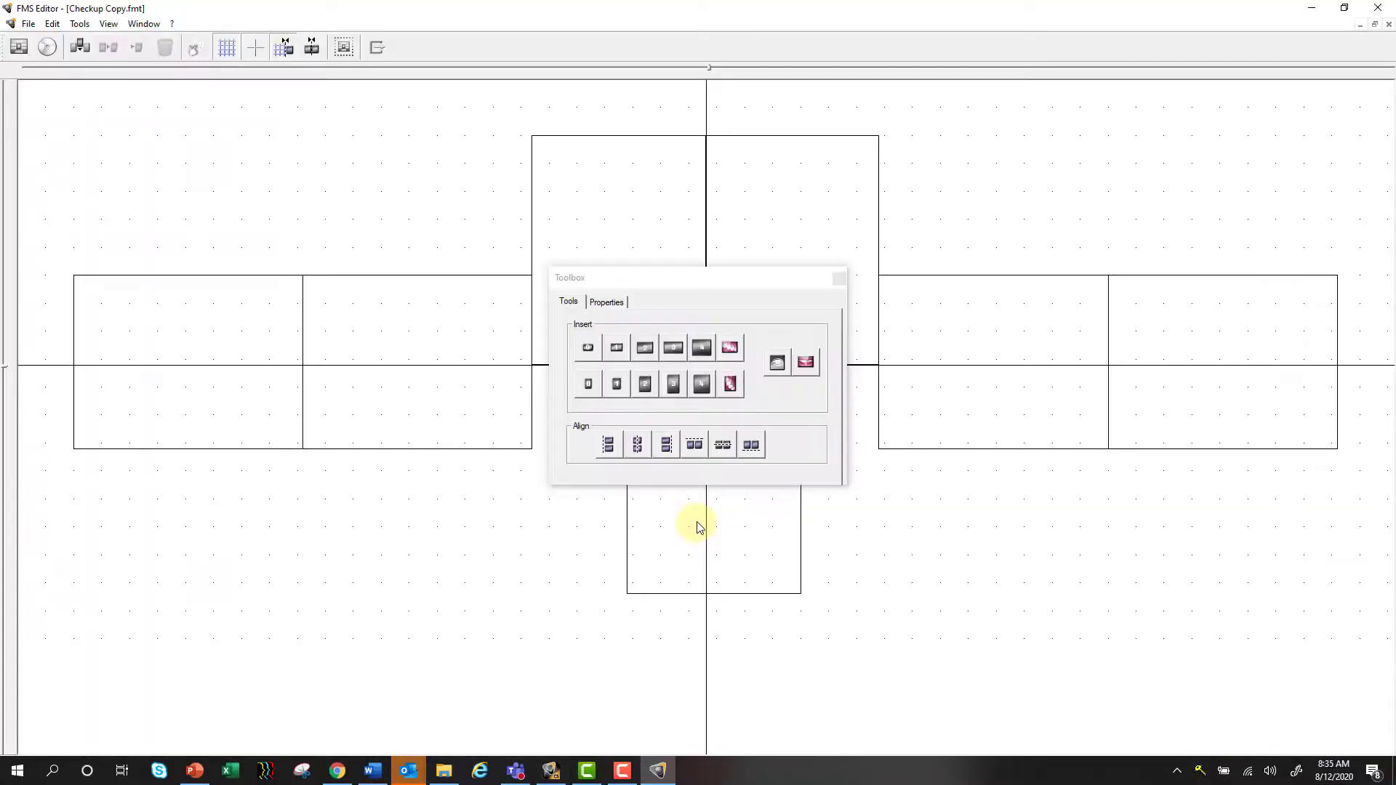
click(383, 52)
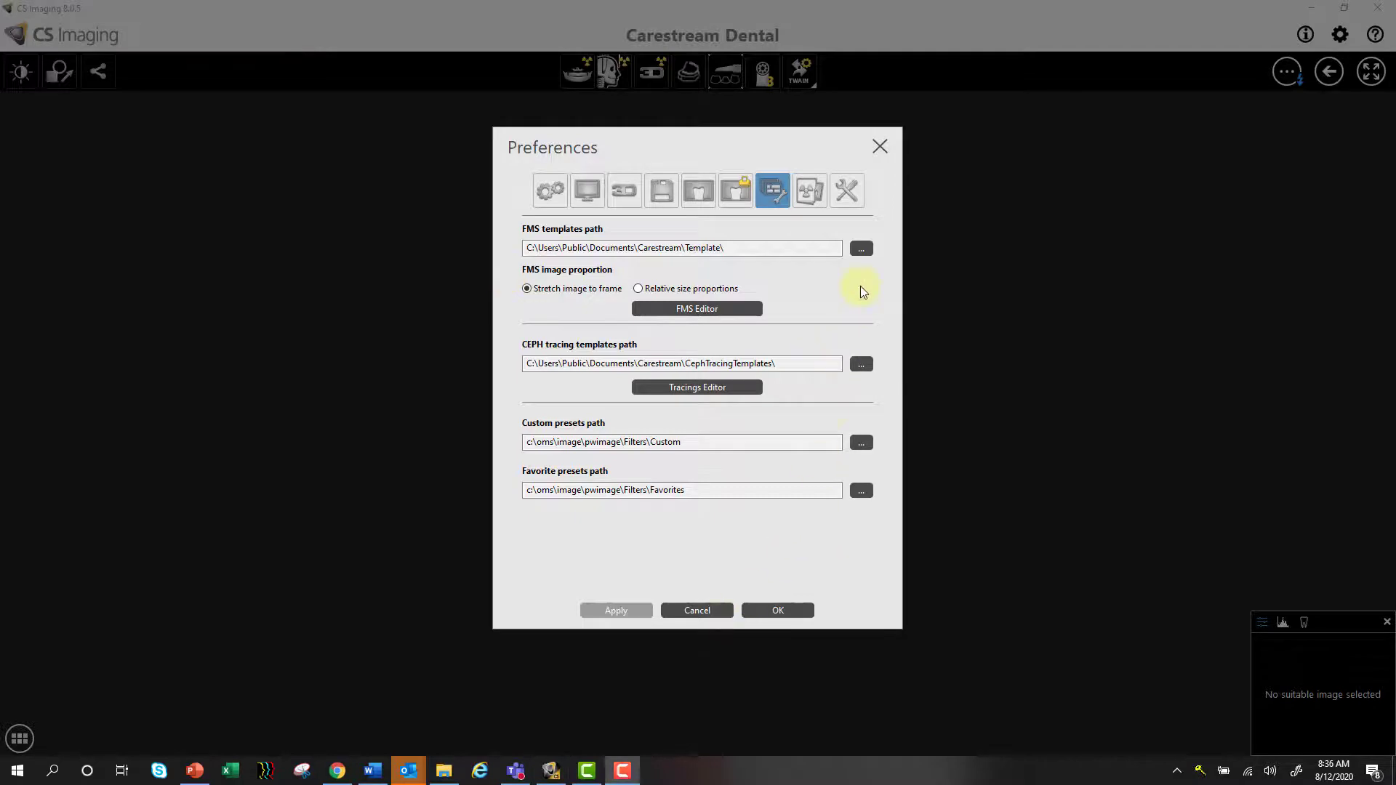
- Unlock the service options page by submitting the service password
click(855, 198)
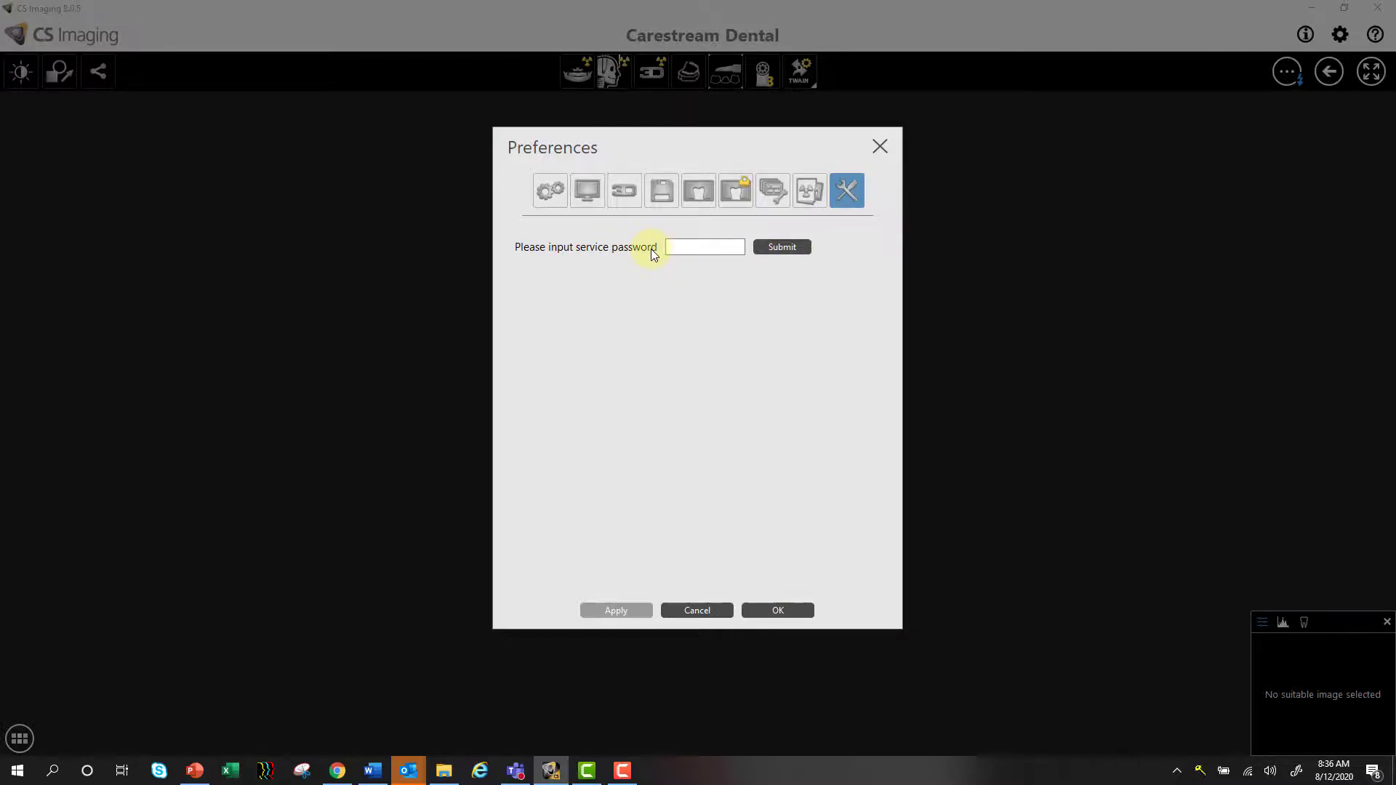
click(669, 248)
text(**)
click(785, 249)
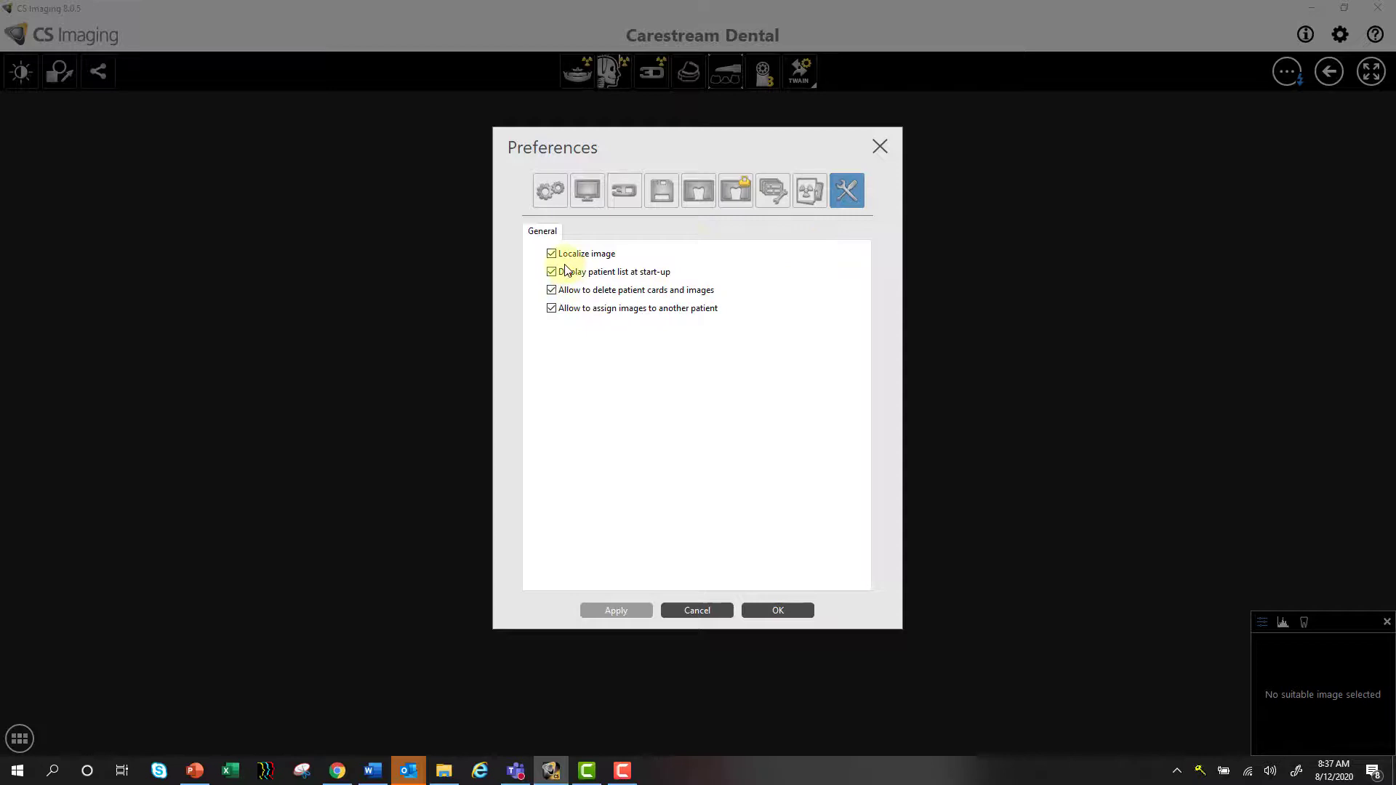
- Uncheck Localize image and Allow to assign images, keeping patient card deletion allowed
click(551, 254)
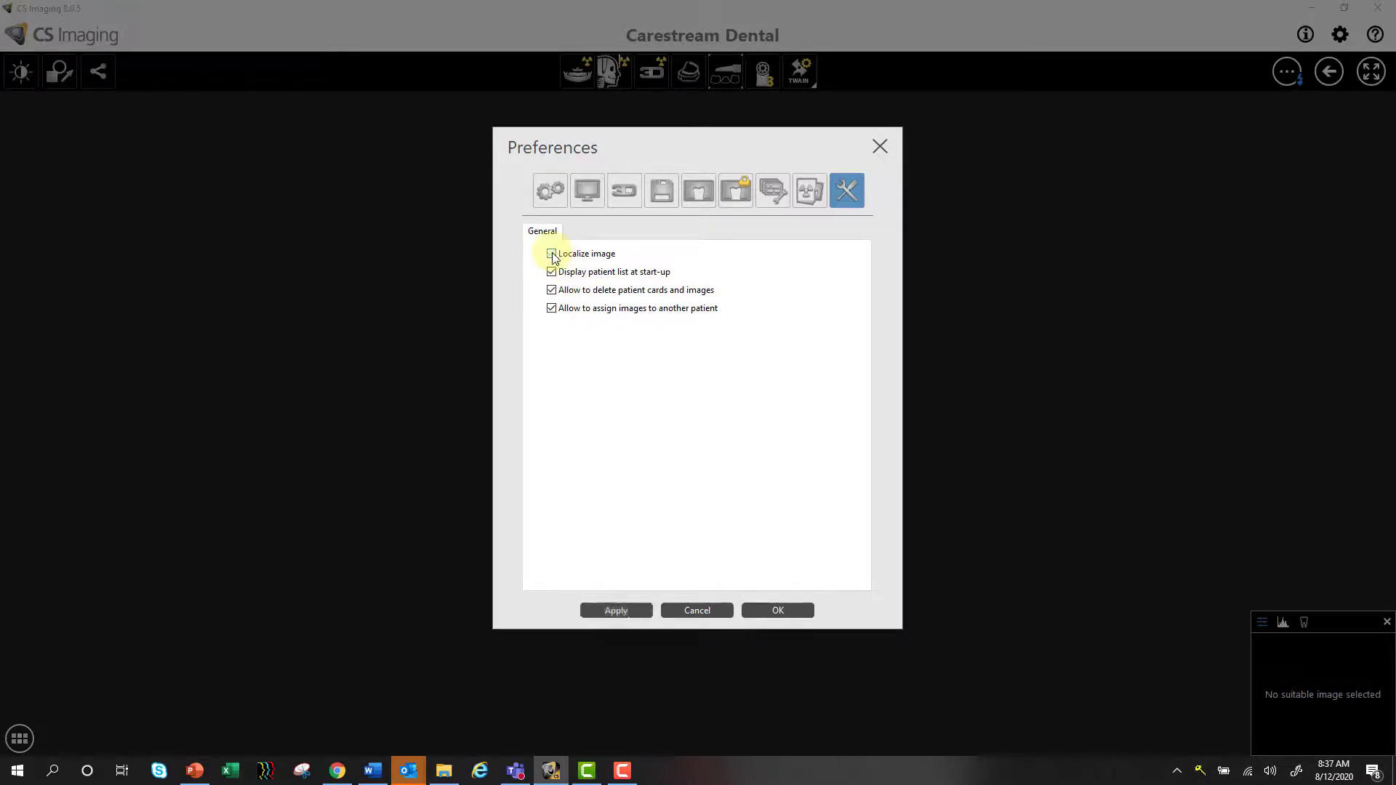
click(551, 291)
click(552, 309)
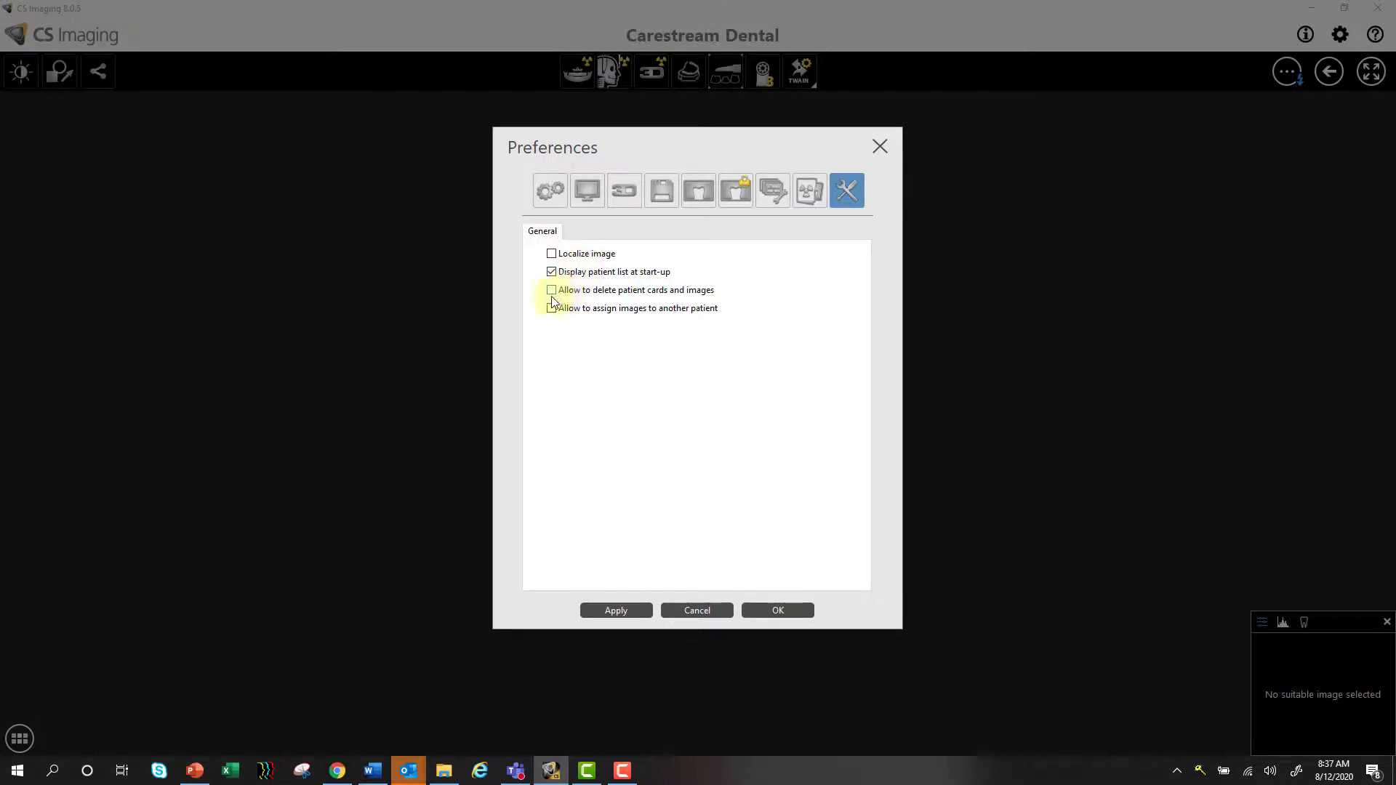
click(551, 290)
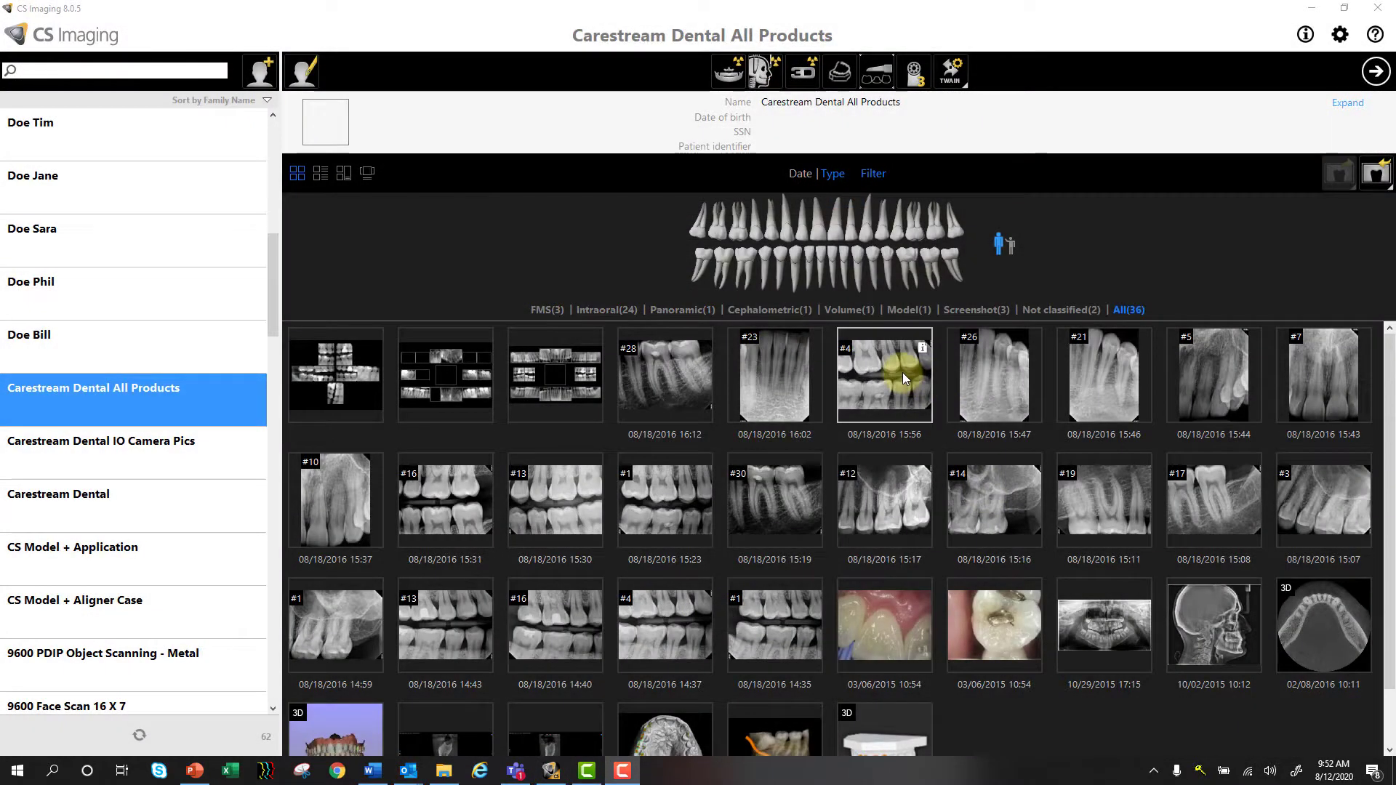
- Save the service settings and return to the patient image browser
right_click(901, 372)
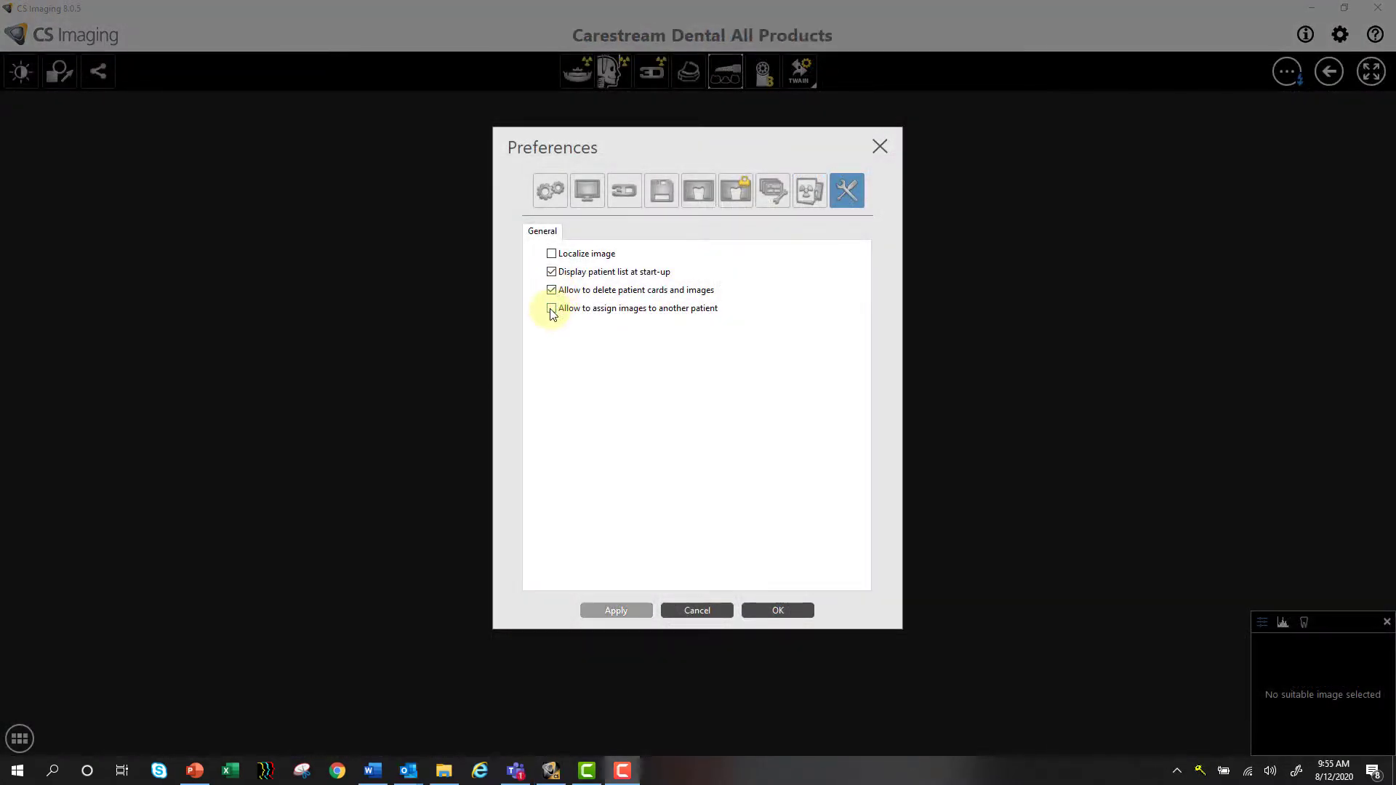
click(772, 612)
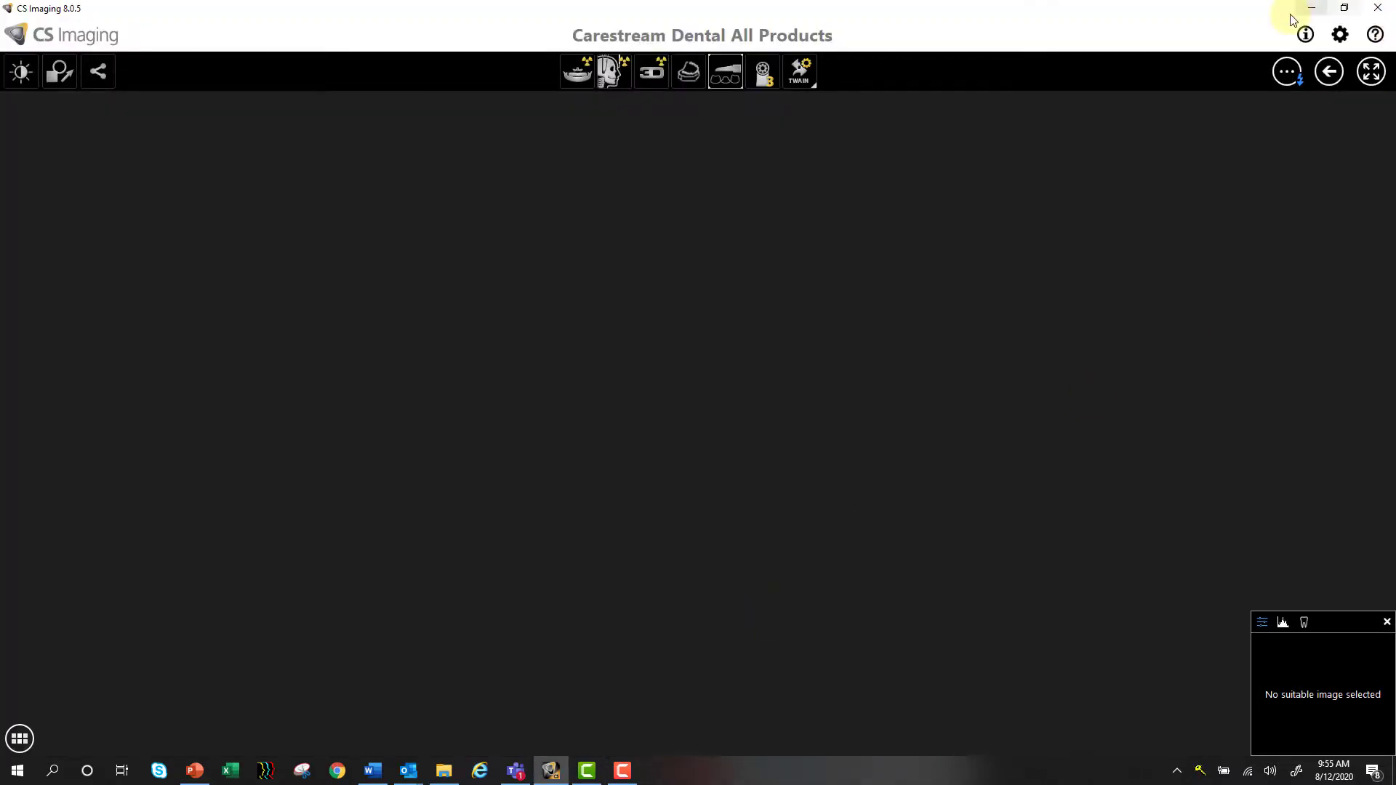
click(1318, 69)
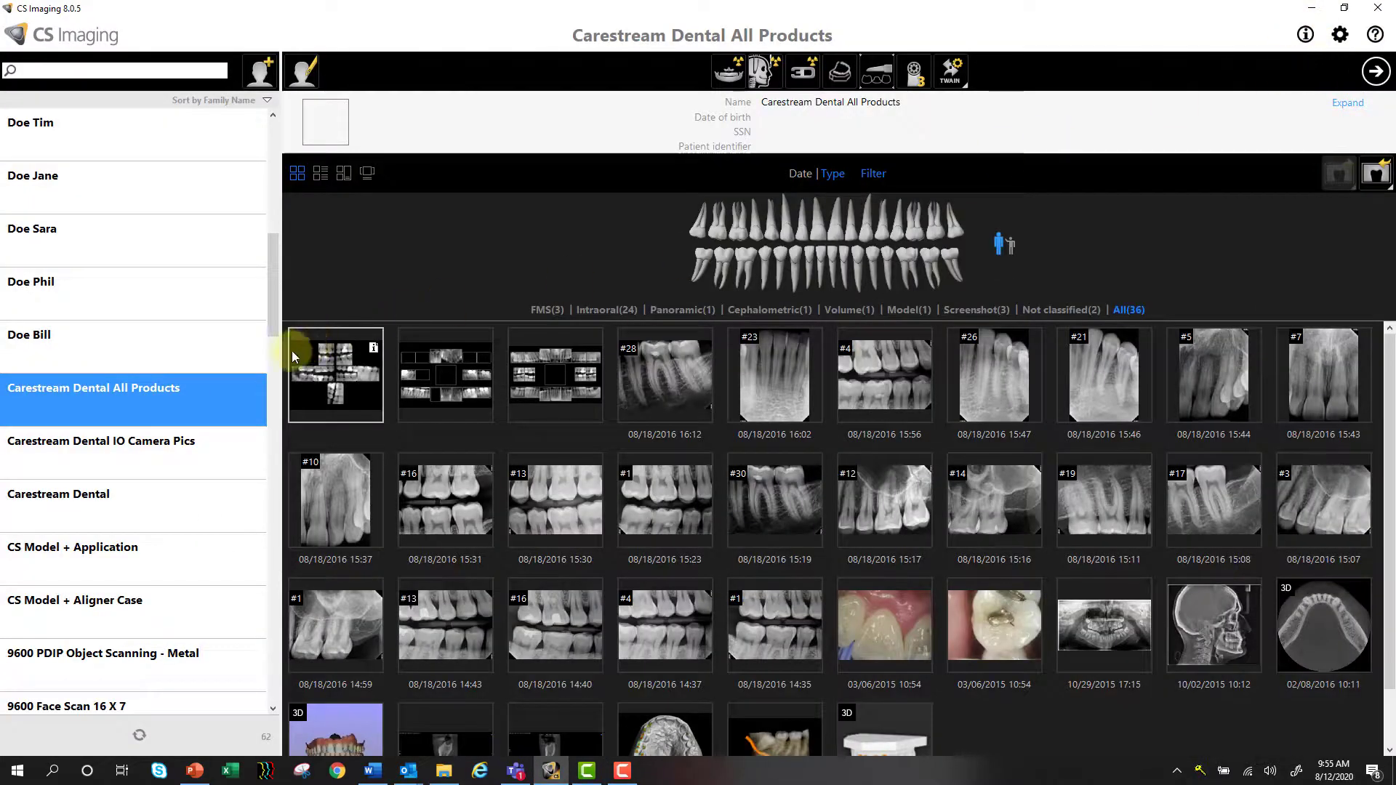
- Open a patient's card via Modify patient card and switch to its full version
click(150, 352)
right_click(360, 337)
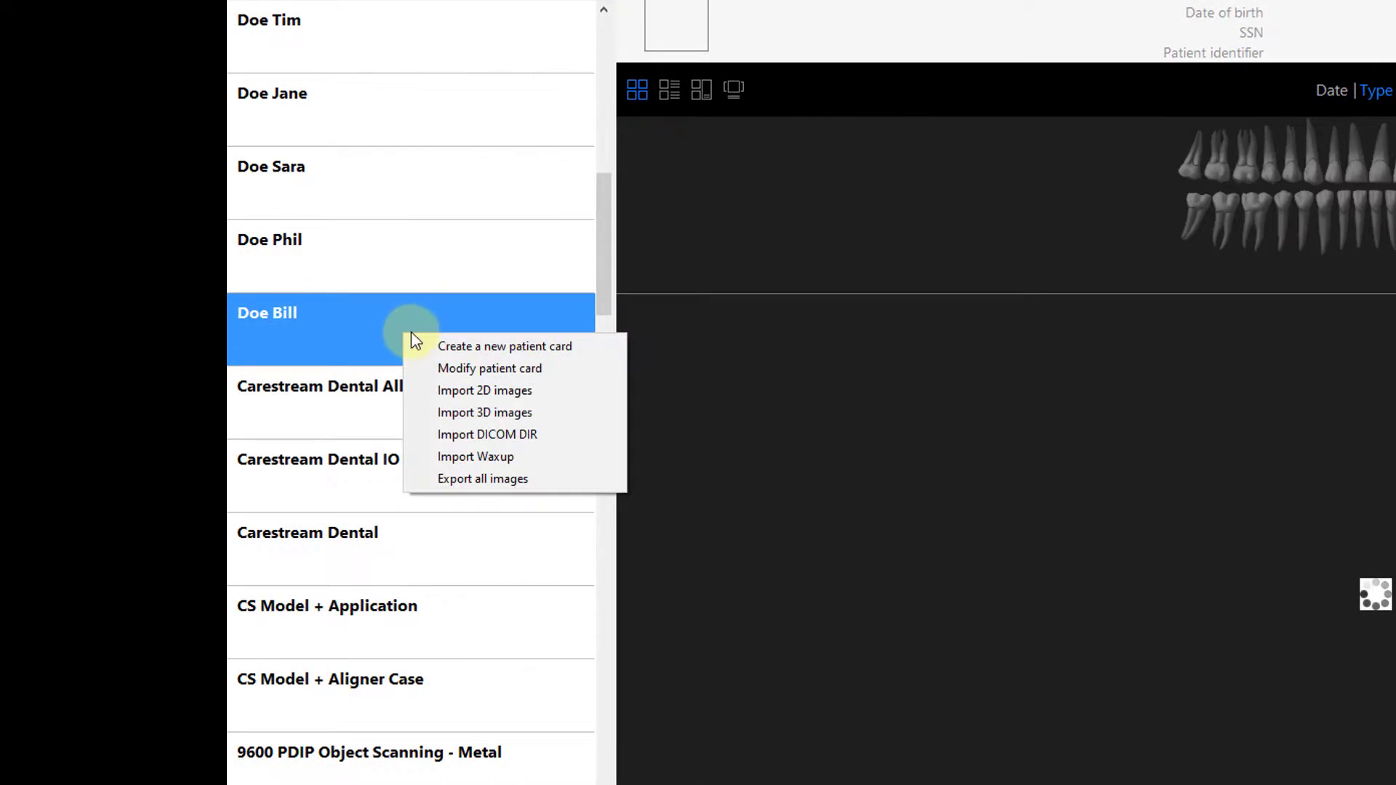
click(364, 367)
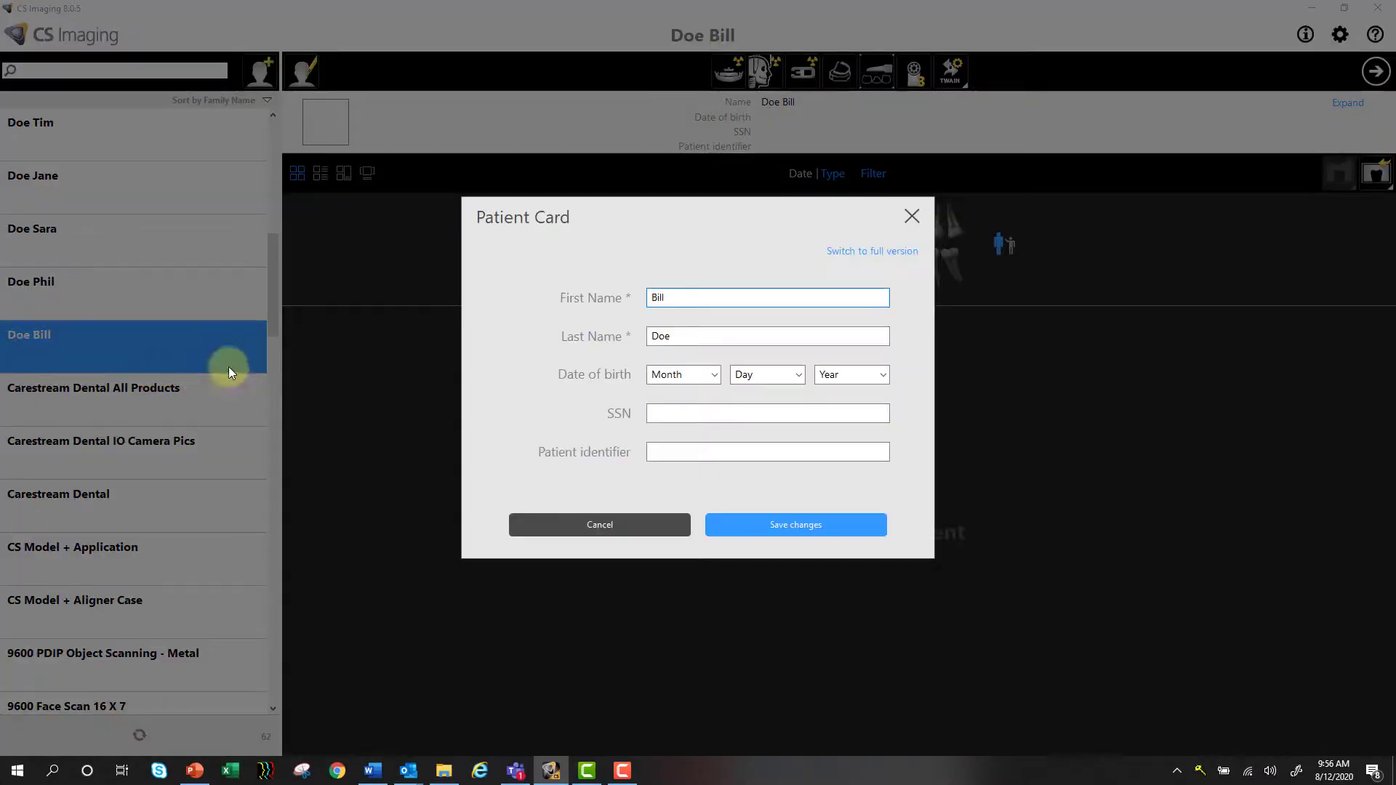
click(881, 254)
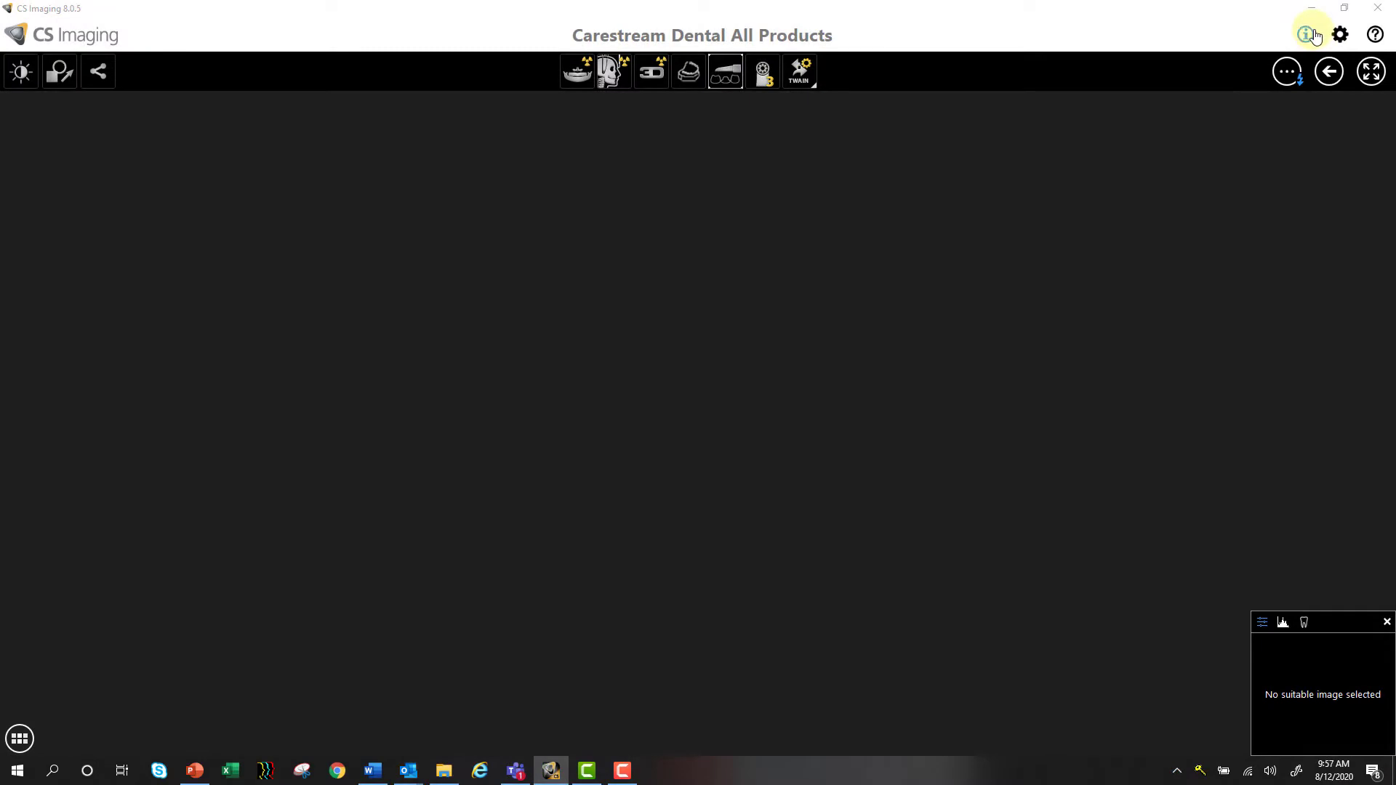
- Reopen preferences and unlock the service options with the service password to review settings
click(1340, 34)
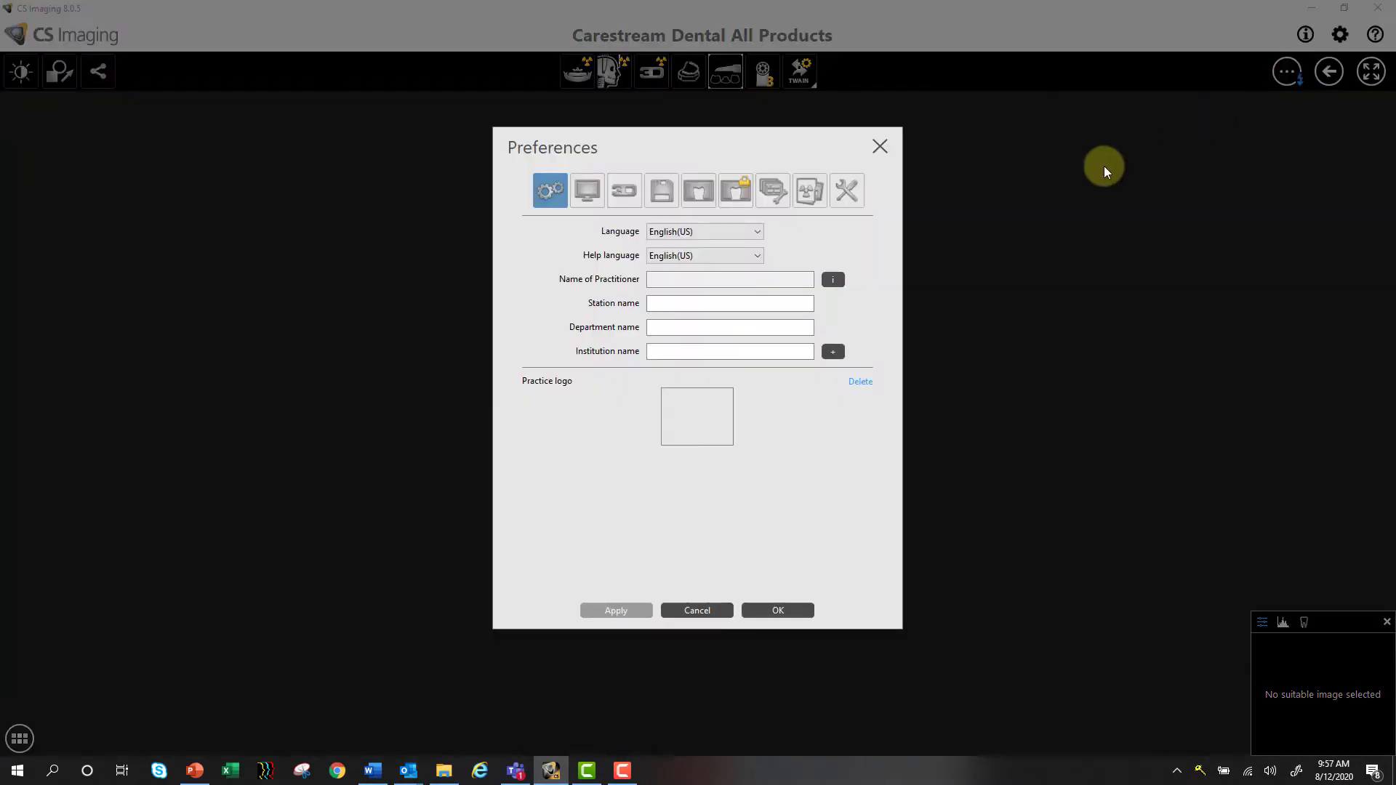
click(848, 200)
click(719, 248)
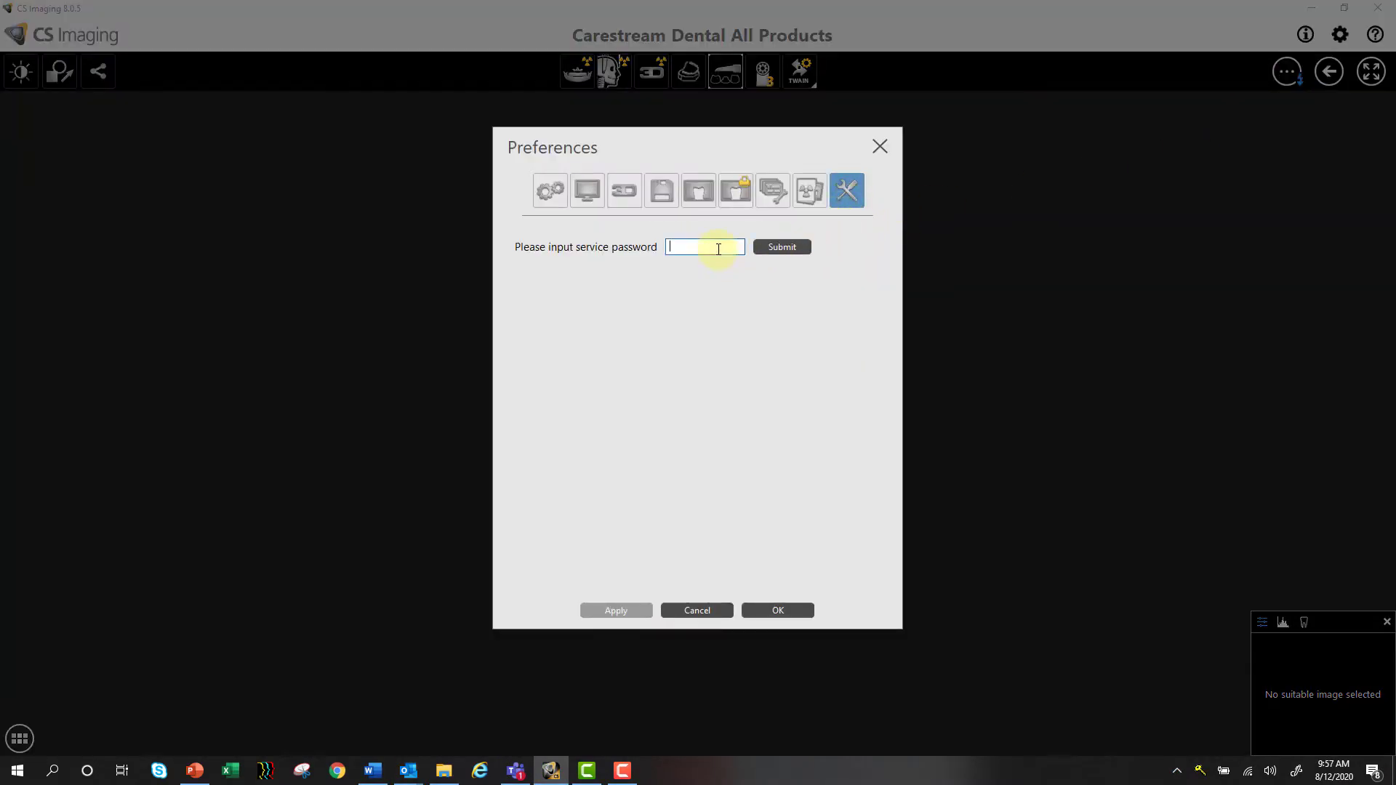
text(****)
click(756, 247)
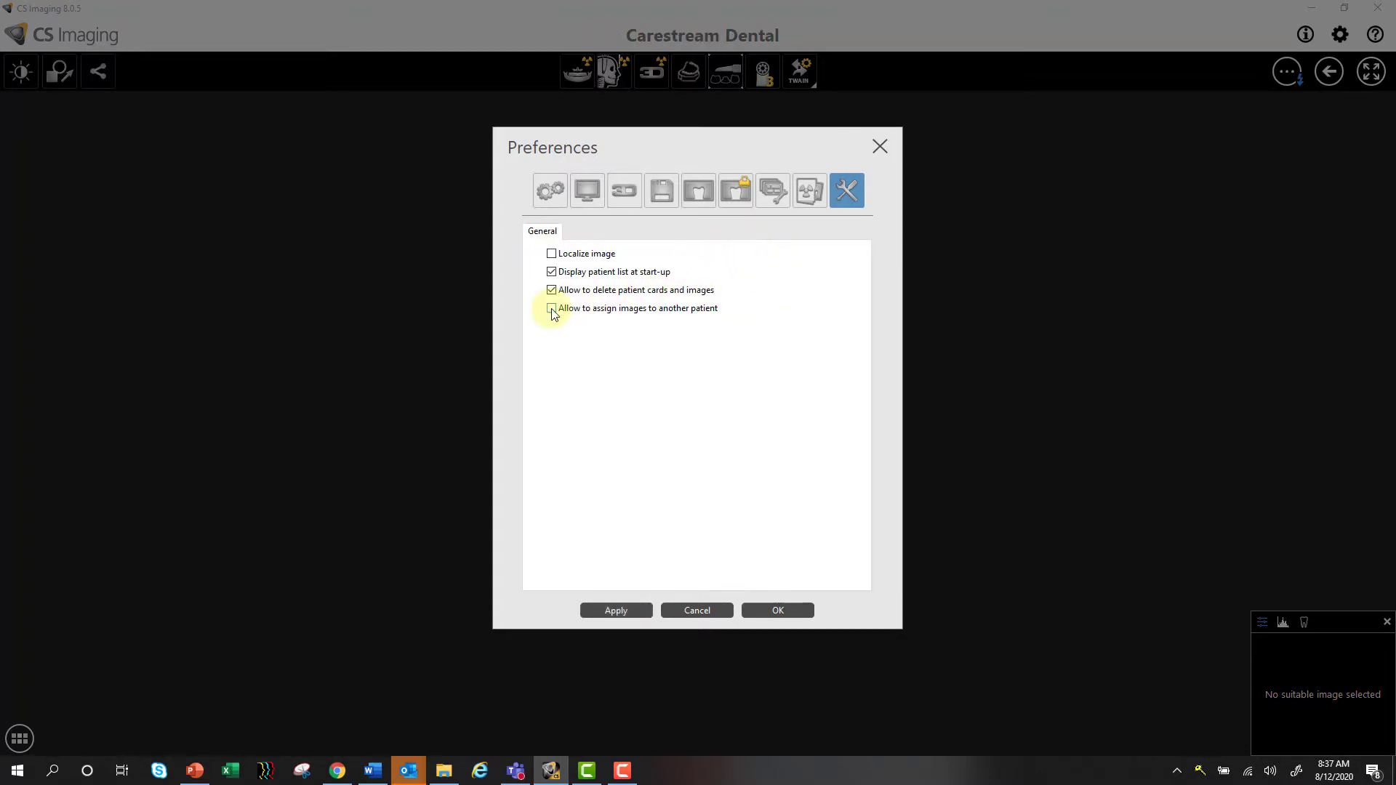